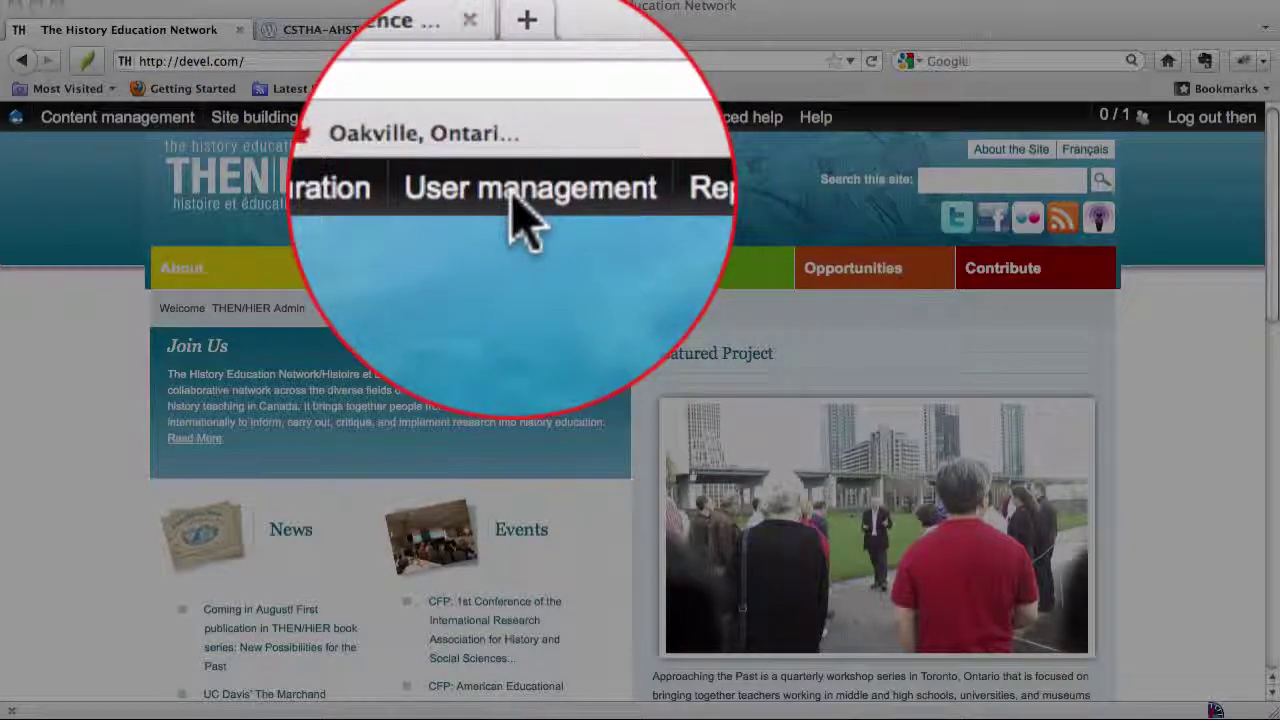
Bring up the User management > Users flyout from the Administer bar
mouse_move(512, 121)
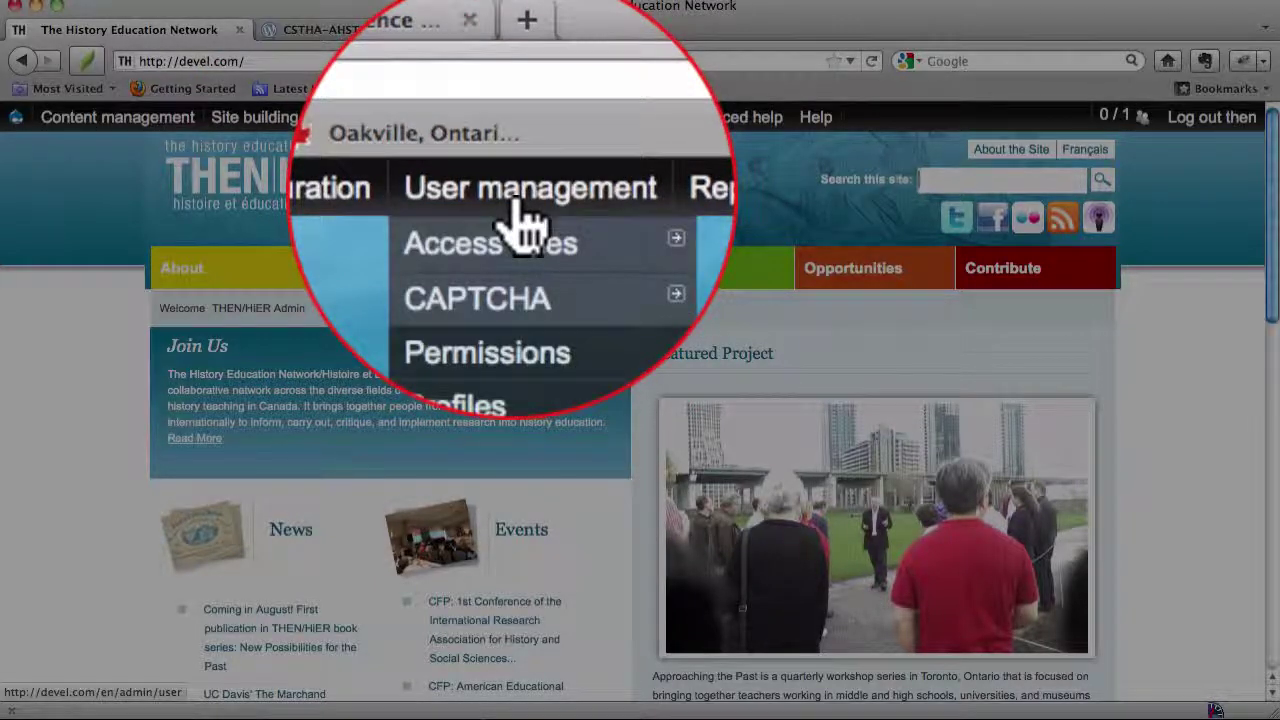
mouse_move(537, 318)
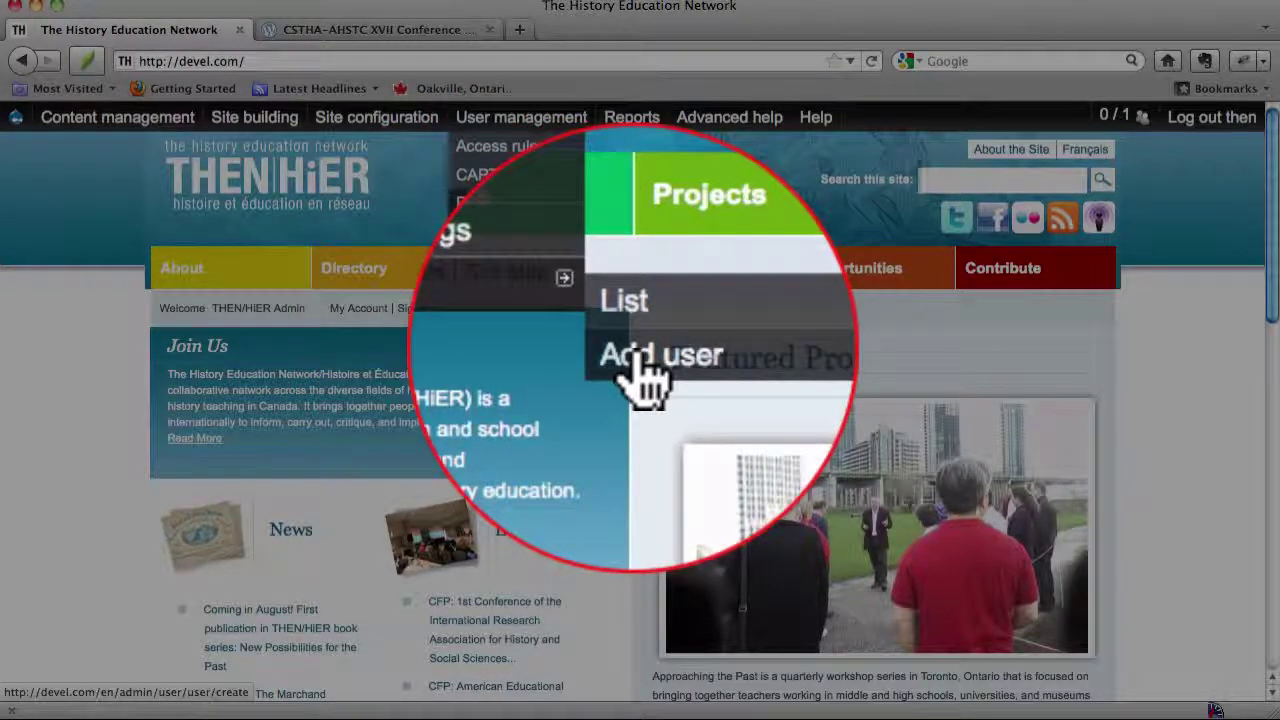
click(631, 345)
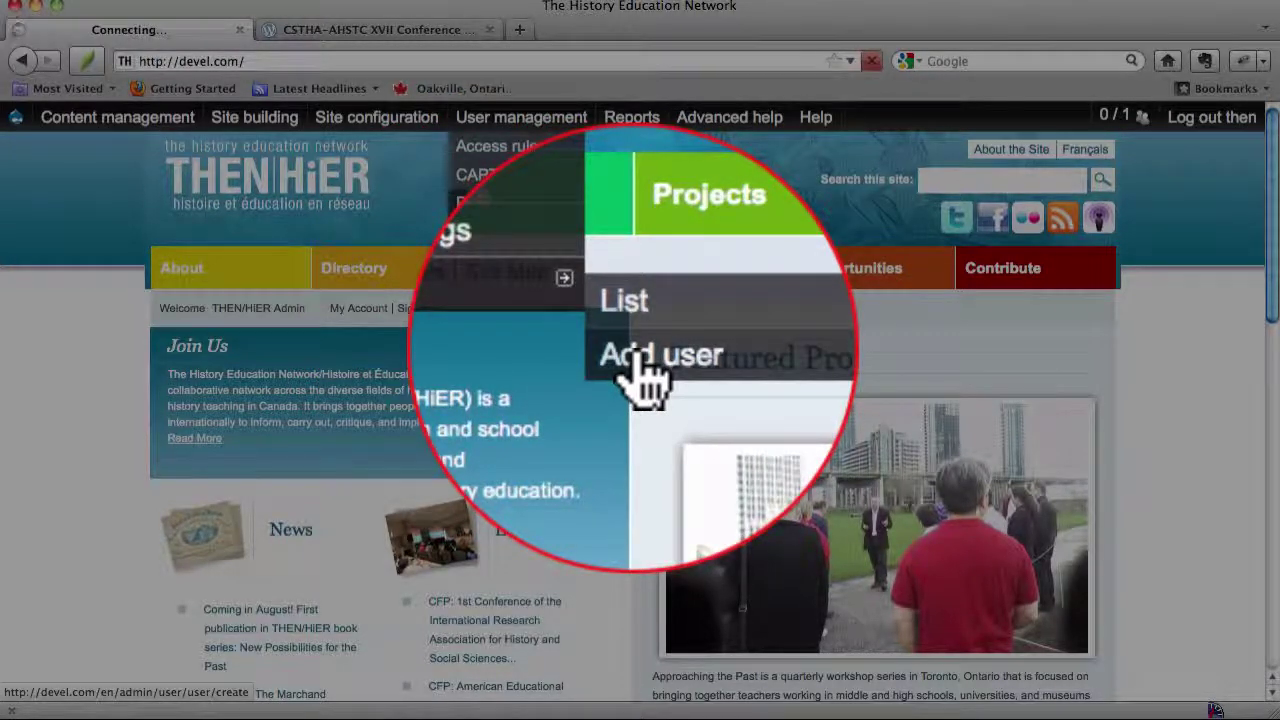
scroll(669, 330, down, 8)
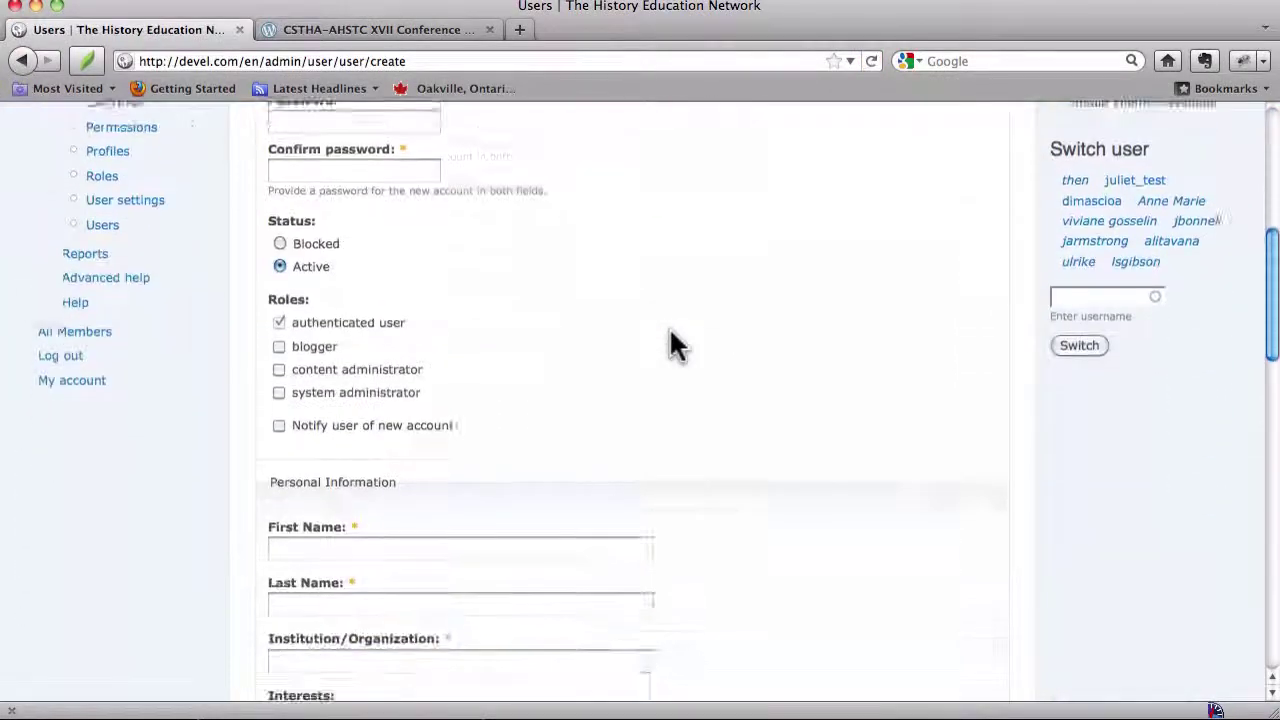
scroll(669, 327, down, 8)
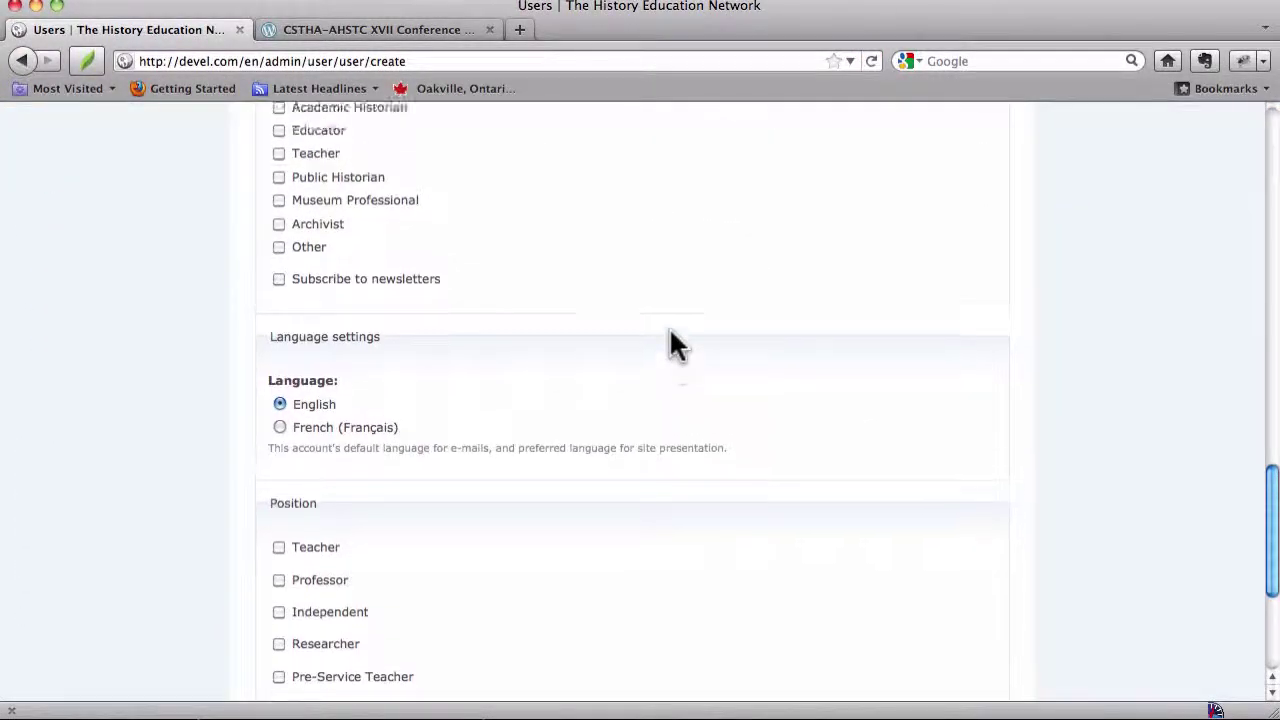
scroll(669, 327, up, 12)
scroll(669, 326, up, 9)
scroll(669, 327, down, 6)
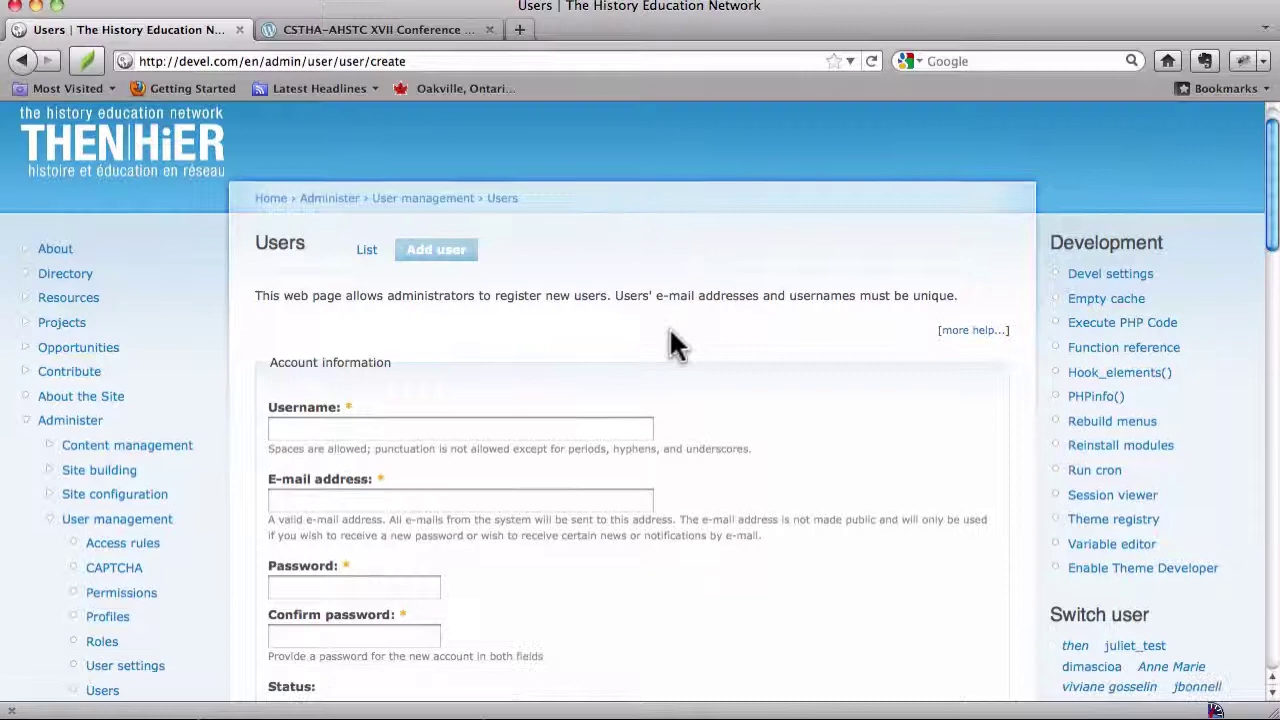
scroll(669, 327, down, 12)
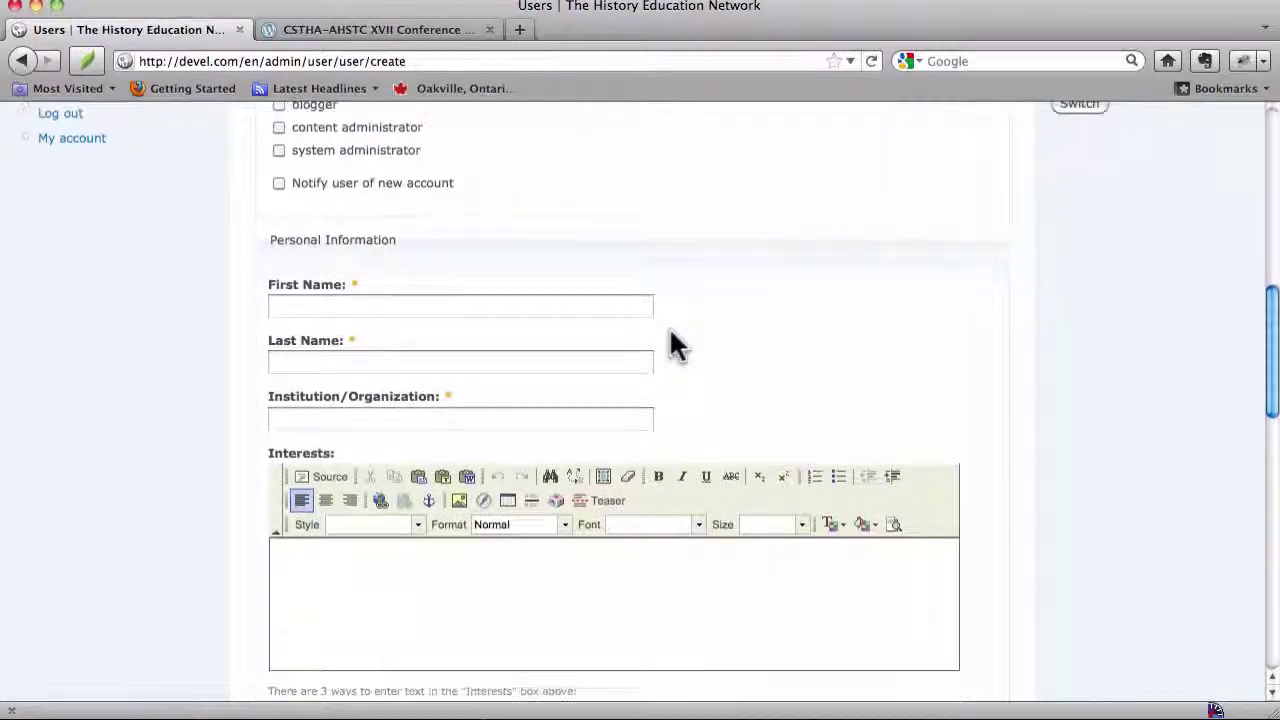
scroll(669, 328, down, 2)
scroll(669, 328, up, 14)
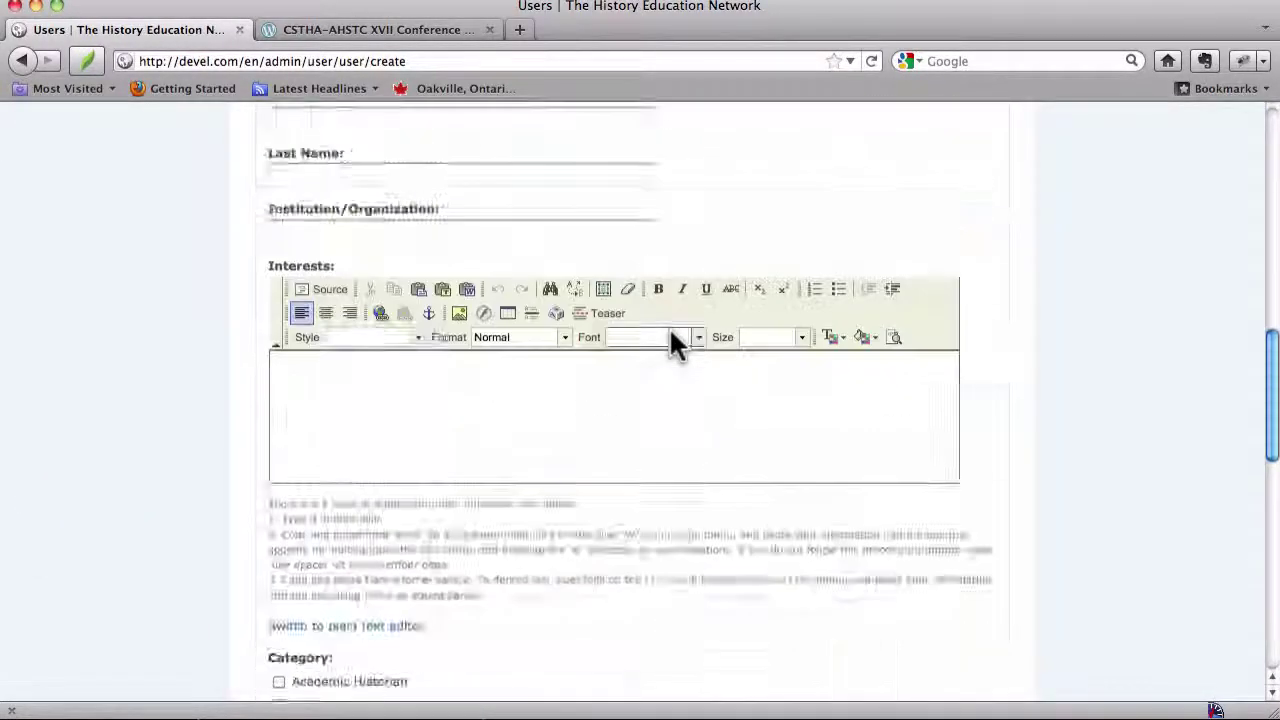
right_click(669, 328)
click(599, 340)
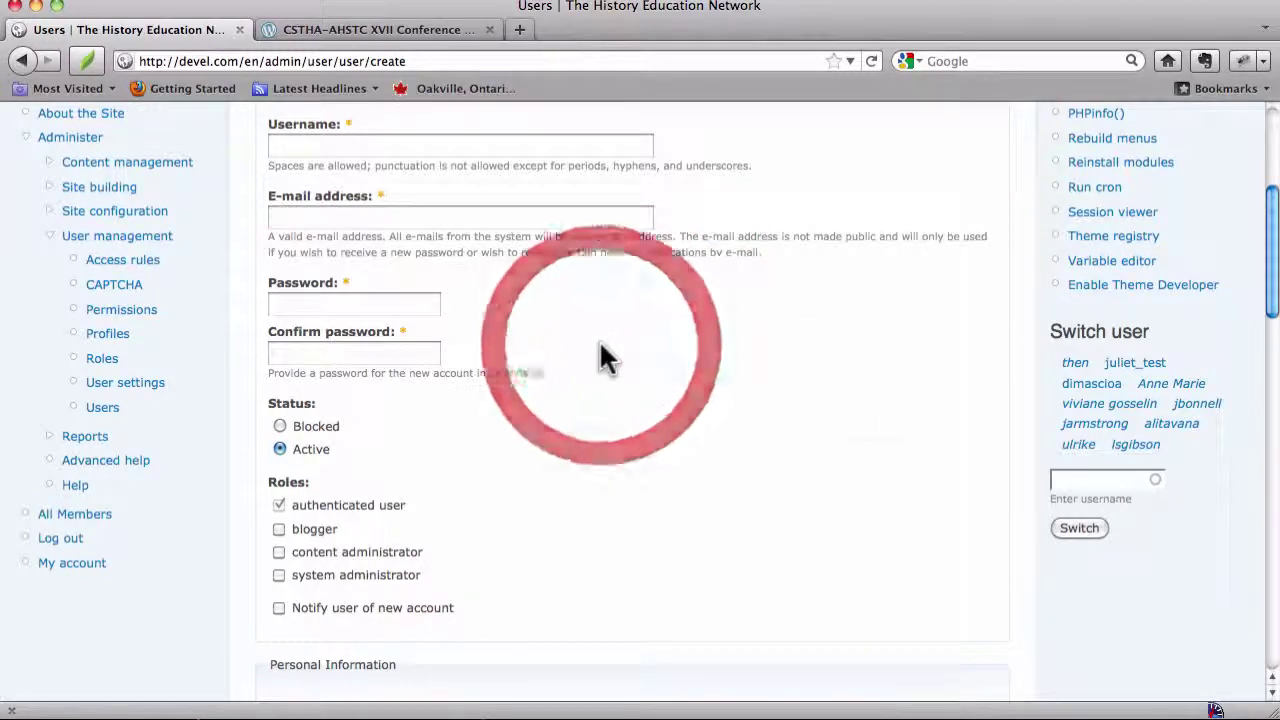
scroll(599, 340, up, 4)
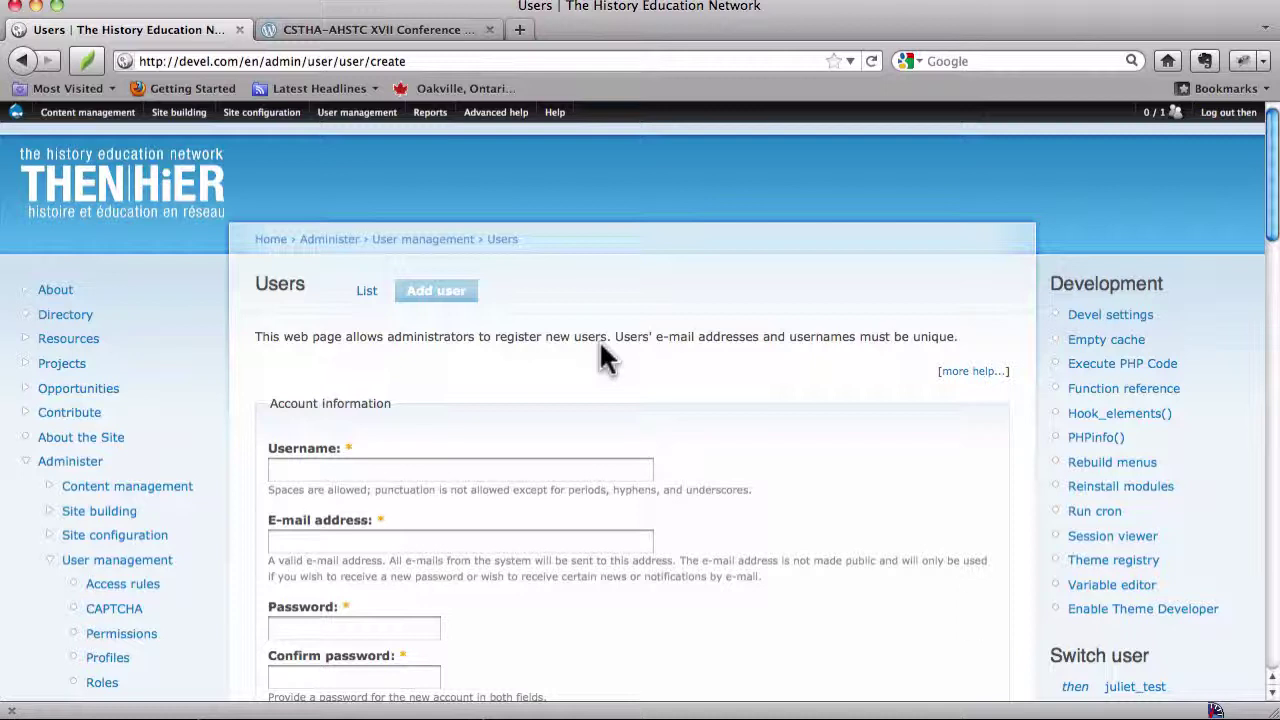
Enter the test username and the new user's Gmail e-mail address
click(495, 470)
text(f)
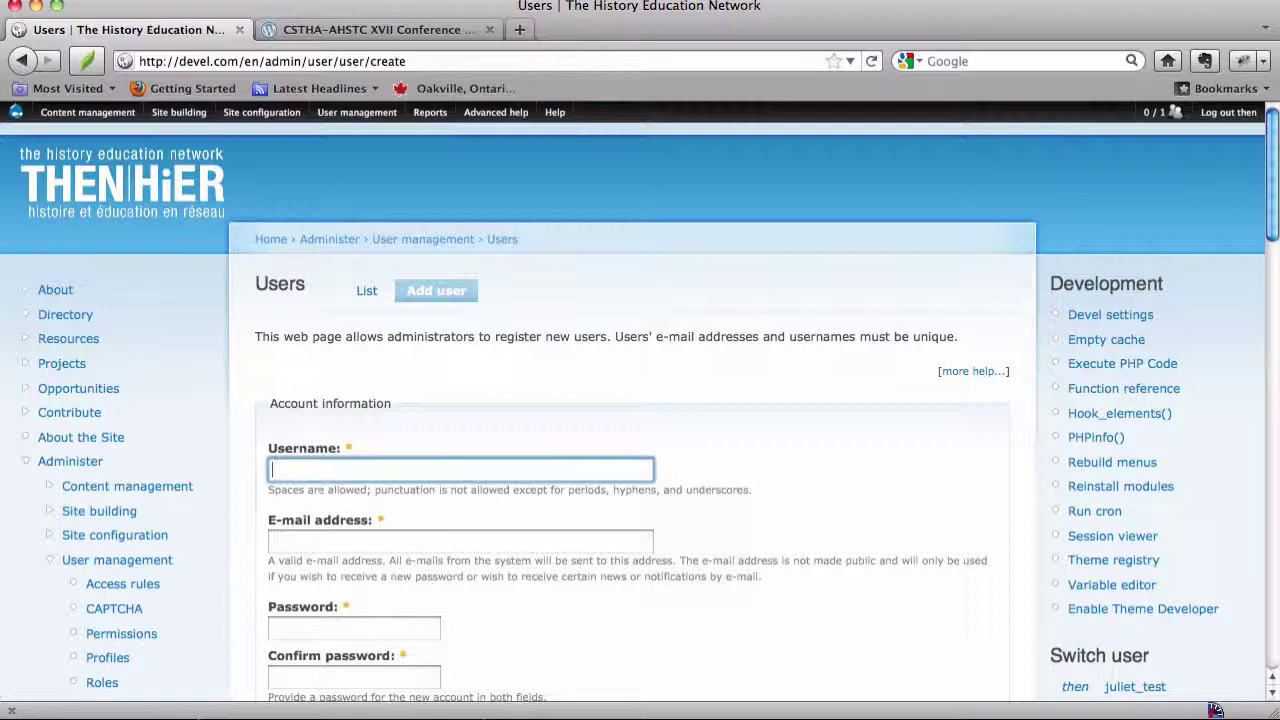
text(juliet_)
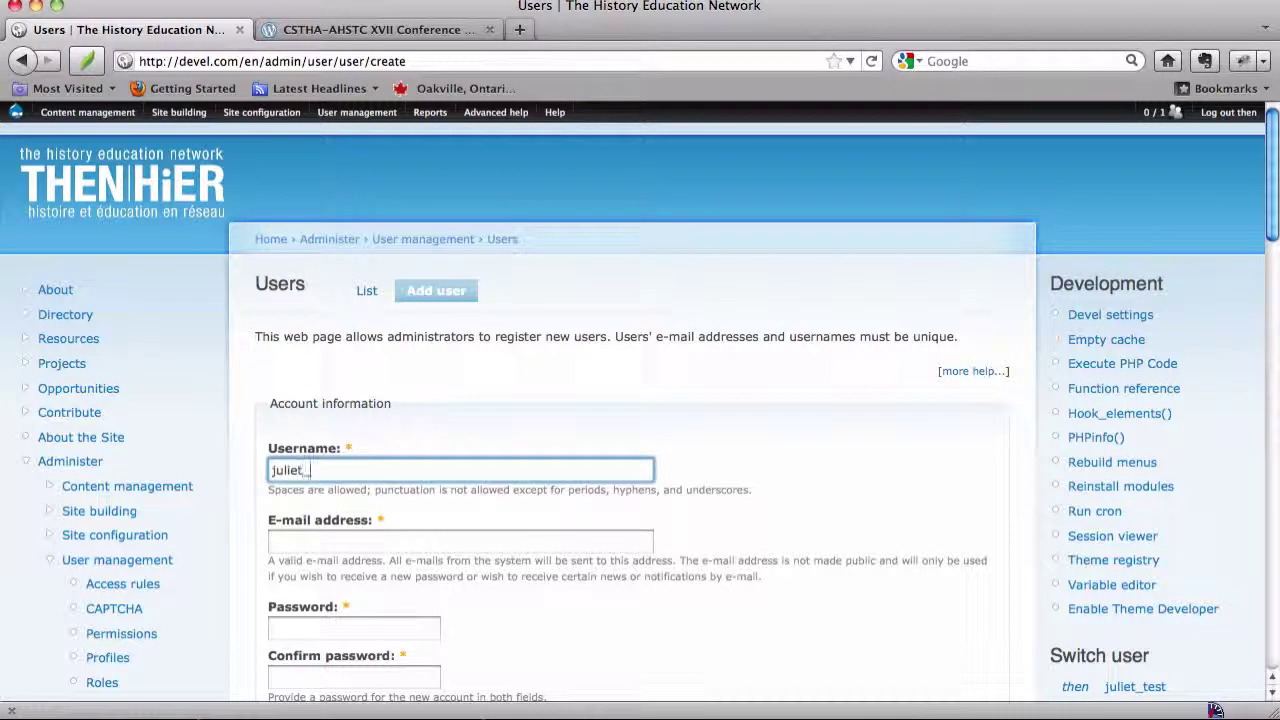
text(test2)
key(Tab)
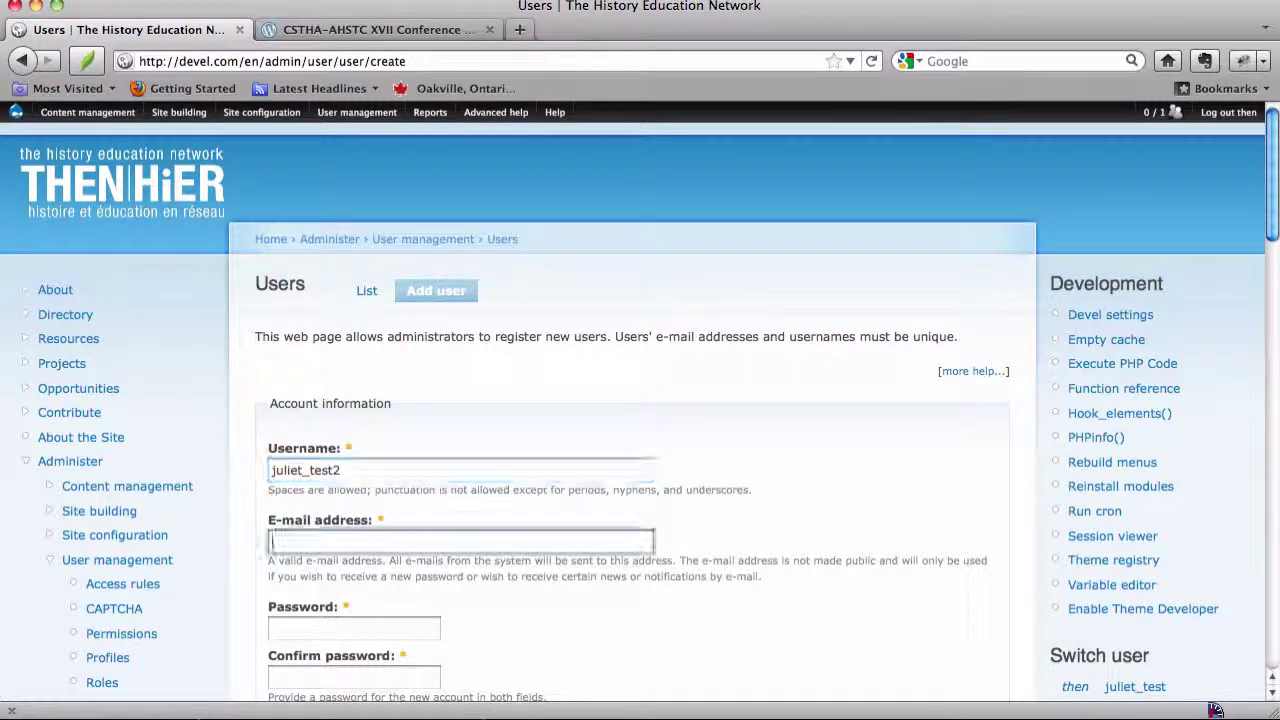
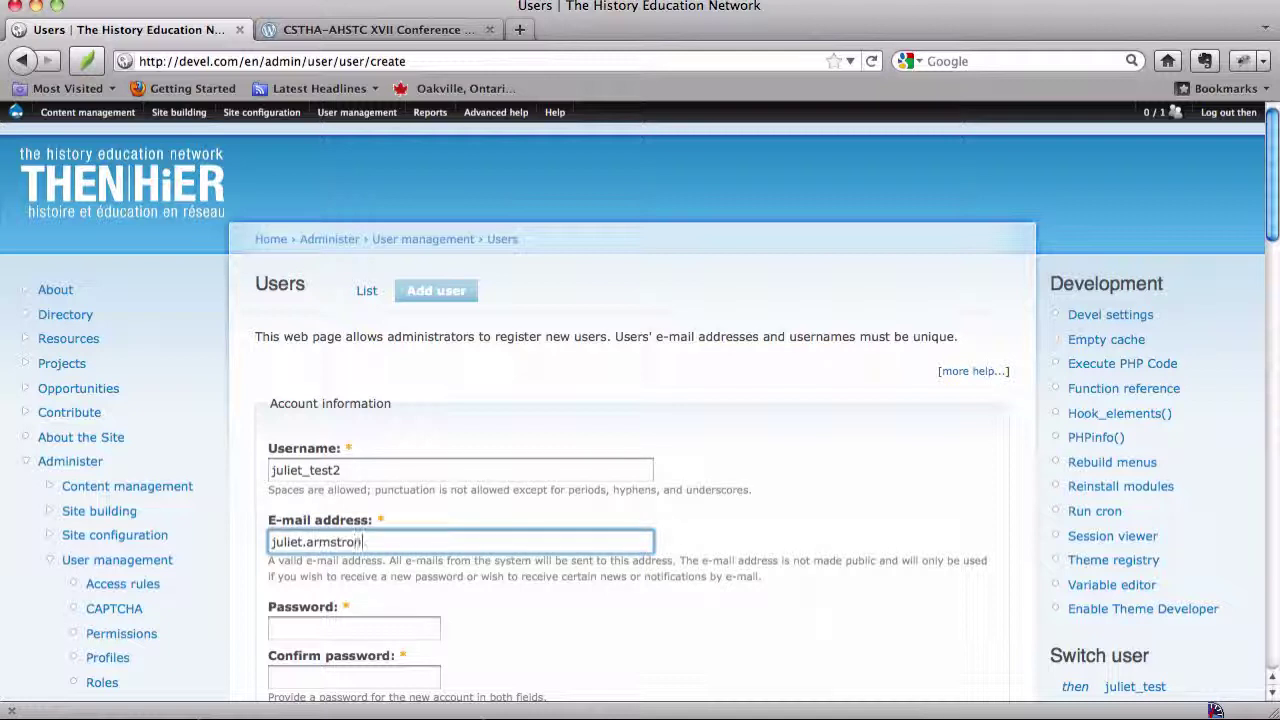
Enter a four-character password and retype it in Confirm password
key(Tab)
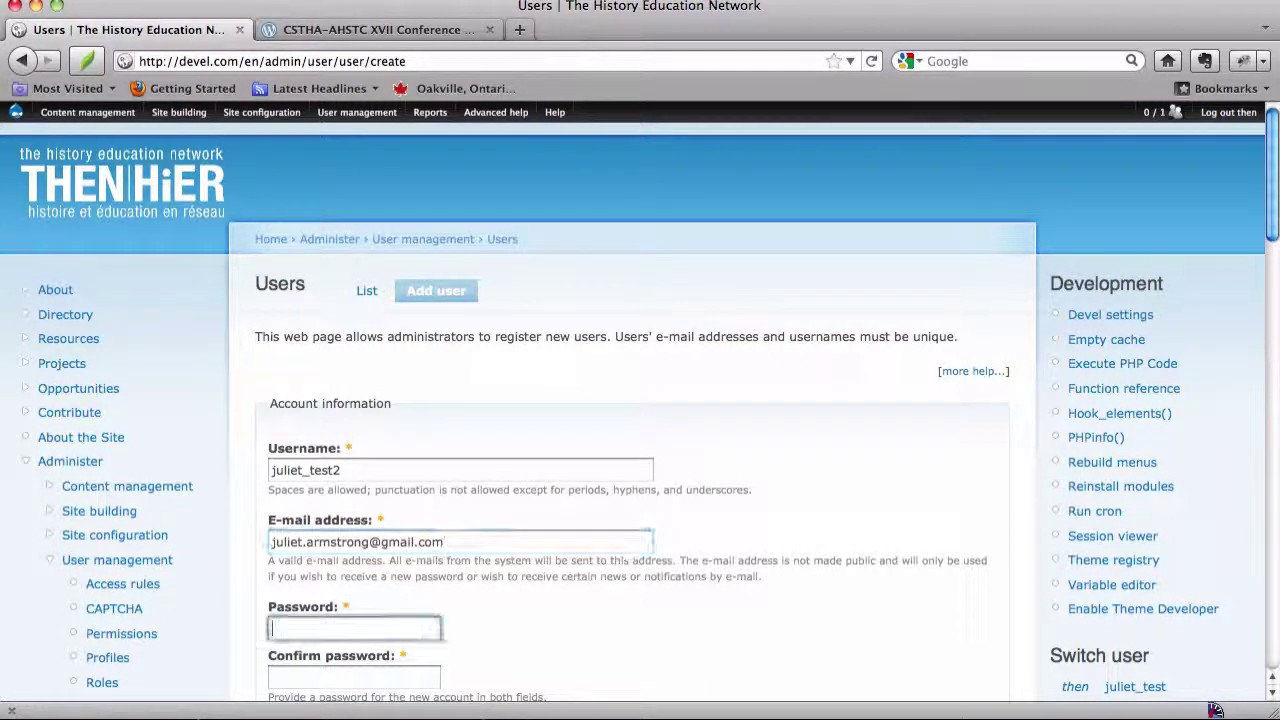
text(test)
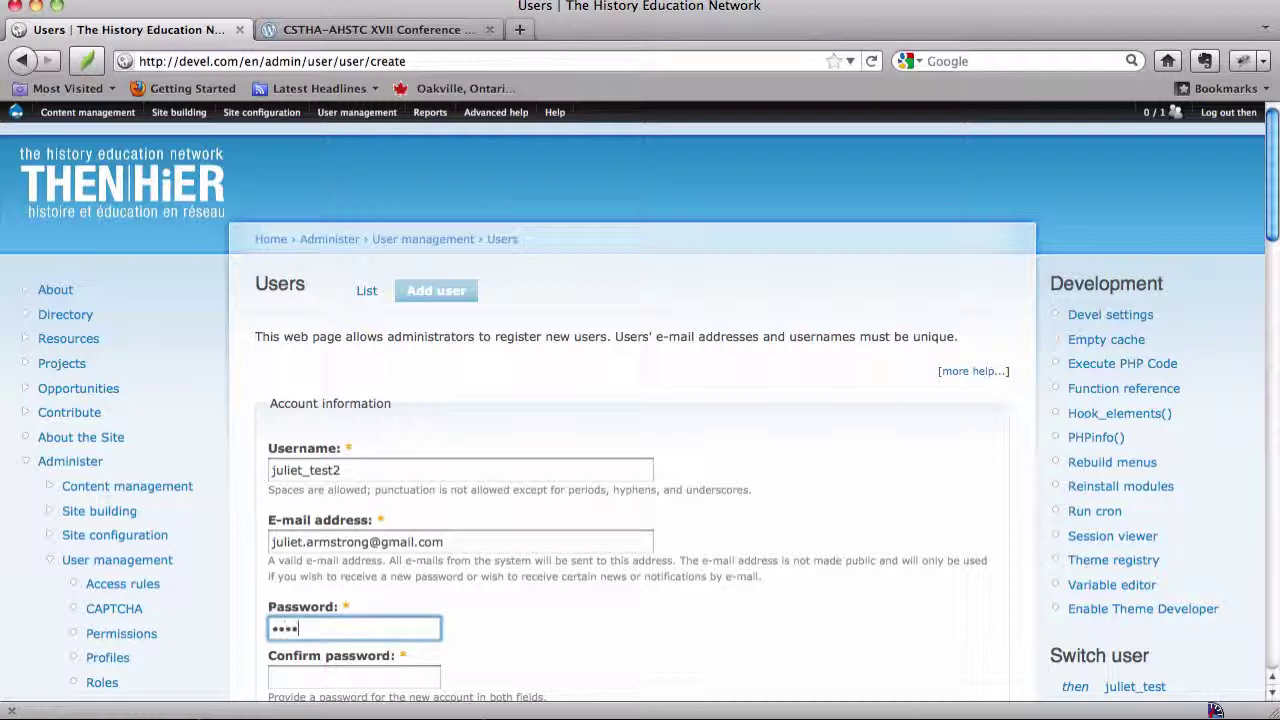
key(Tab)
text(test)
scroll(1215, 709, down, 3)
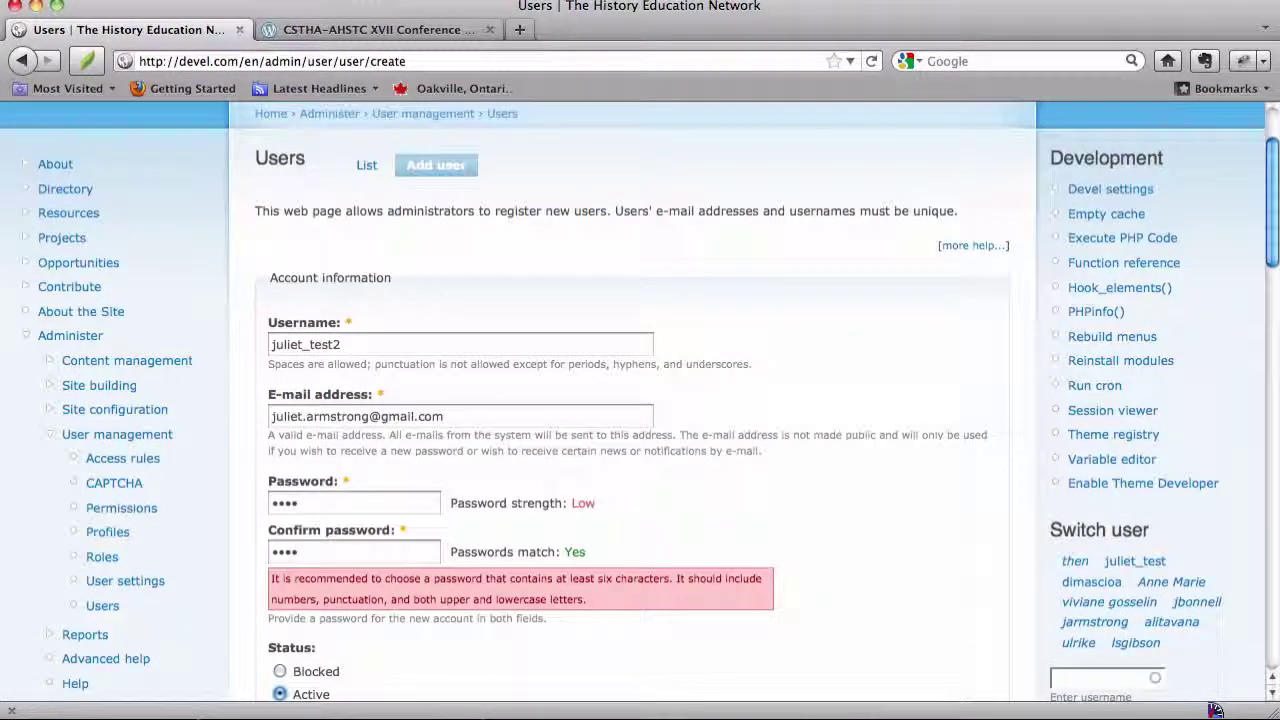
scroll(535, 480, down, 3)
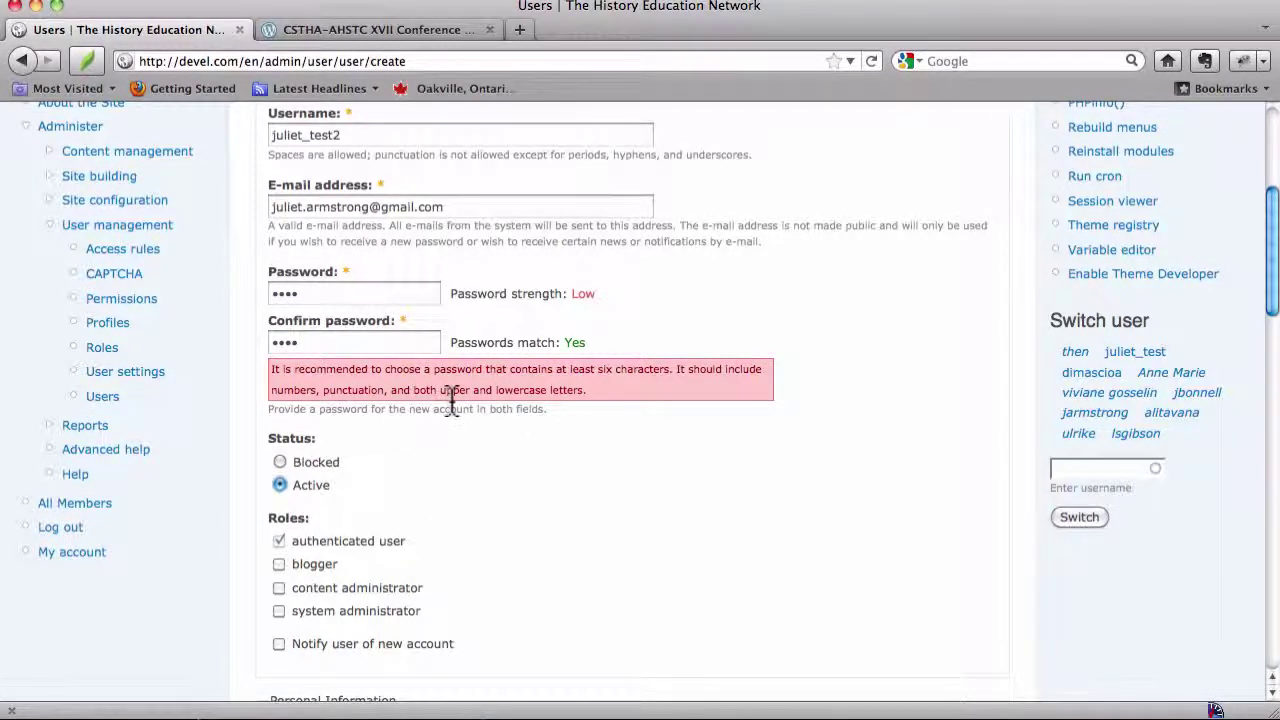
scroll(452, 400, down, 1)
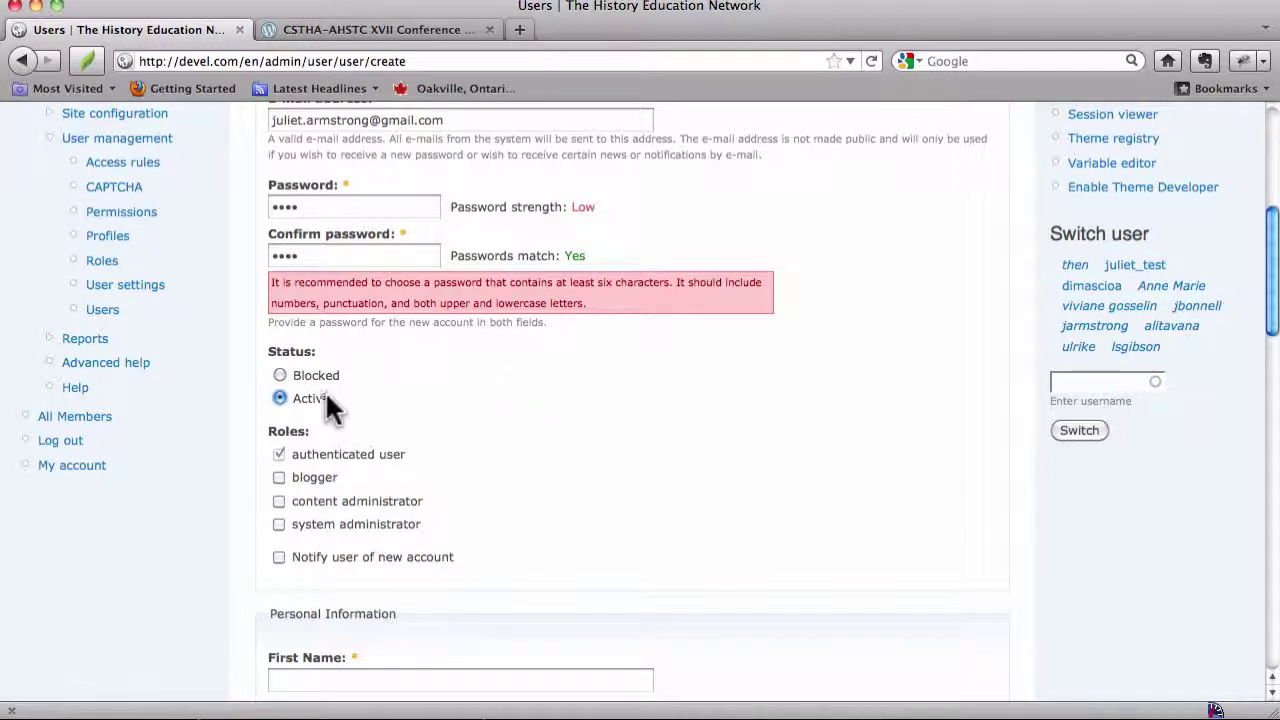
Set status to Blocked, leaving blogger and content administrator roles unticked
click(281, 375)
scroll(332, 376, down, 3)
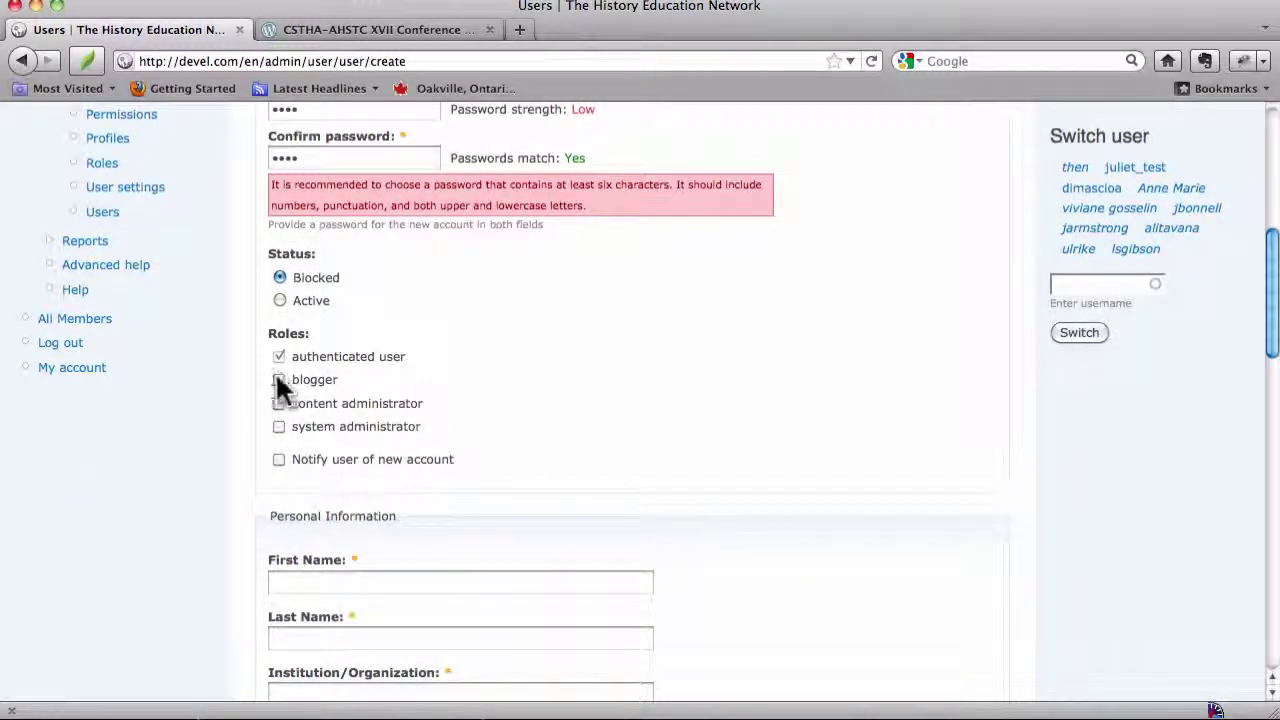
click(279, 380)
click(279, 403)
click(278, 401)
click(279, 380)
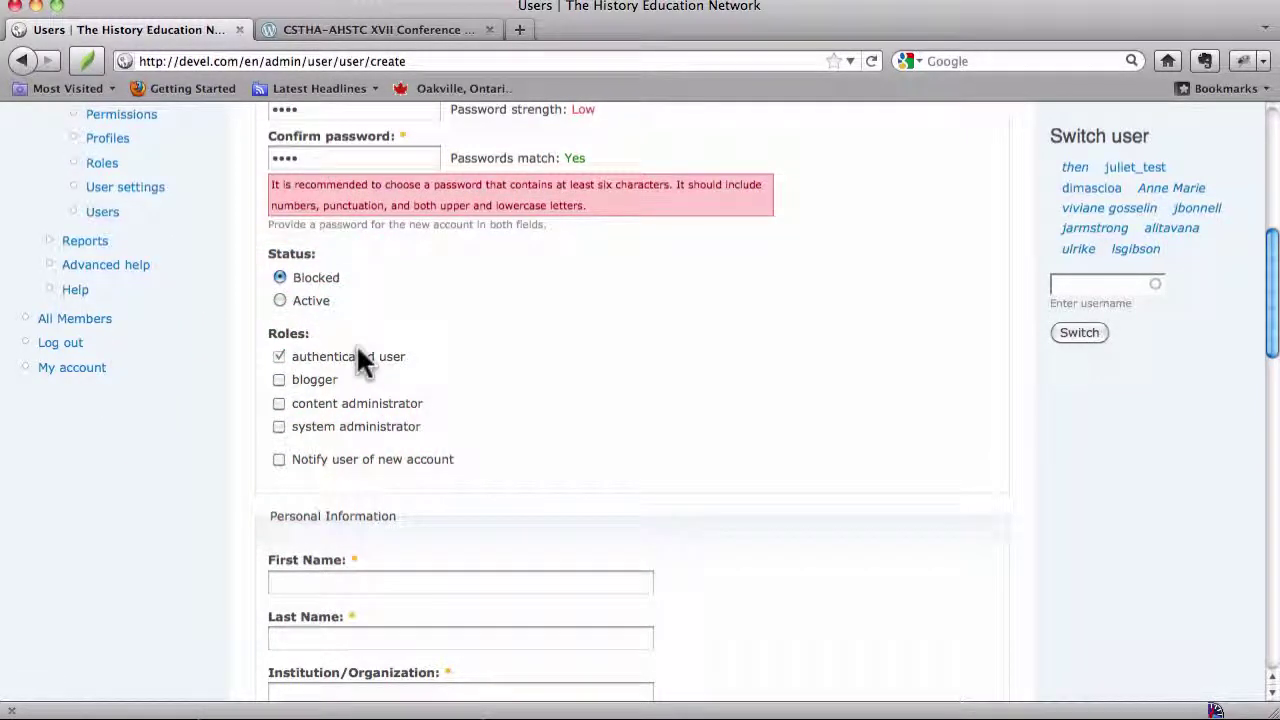
Fill in the user's first and last name and the institution 'Openescen'
scroll(360, 360, down, 5)
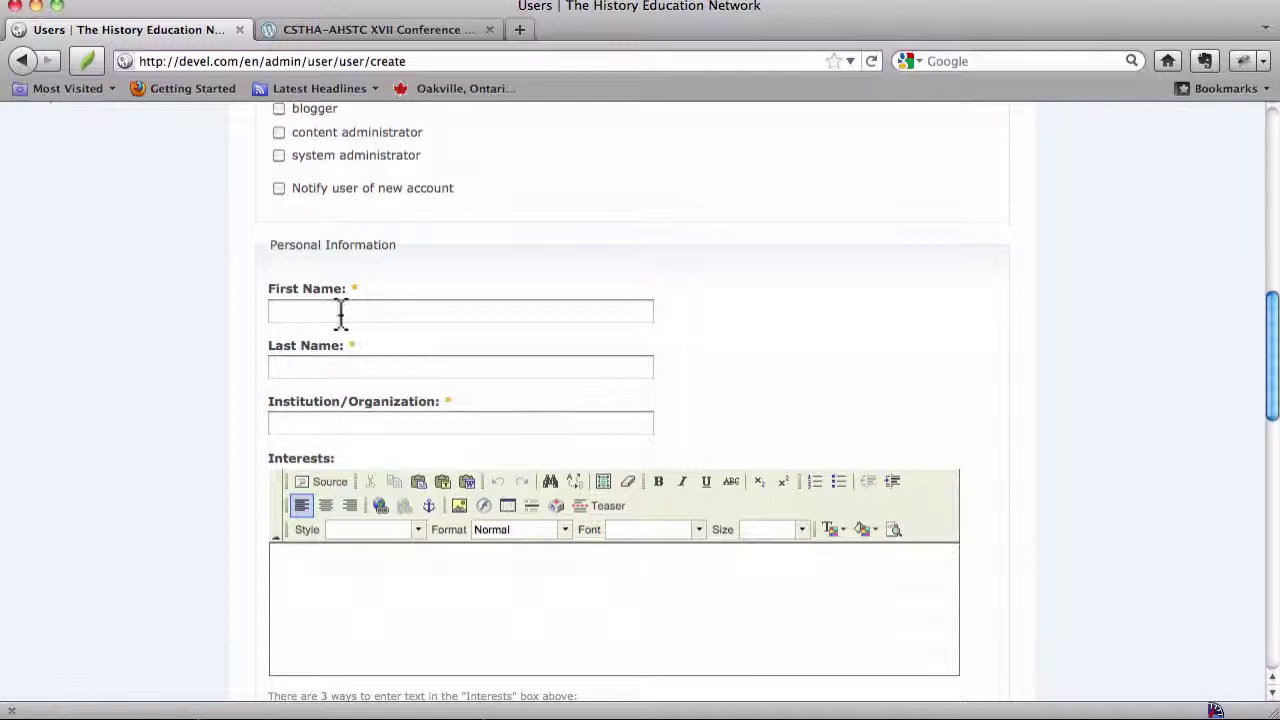
click(340, 313)
key(Tab)
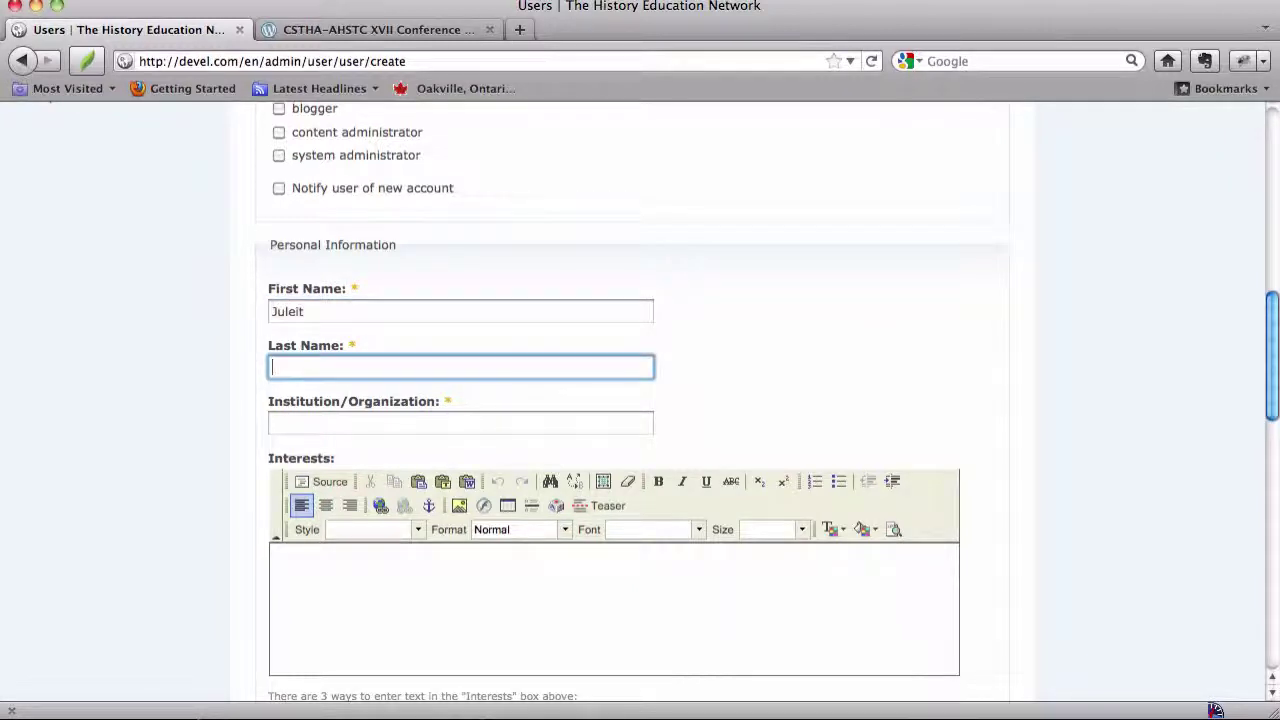
key(Tab)
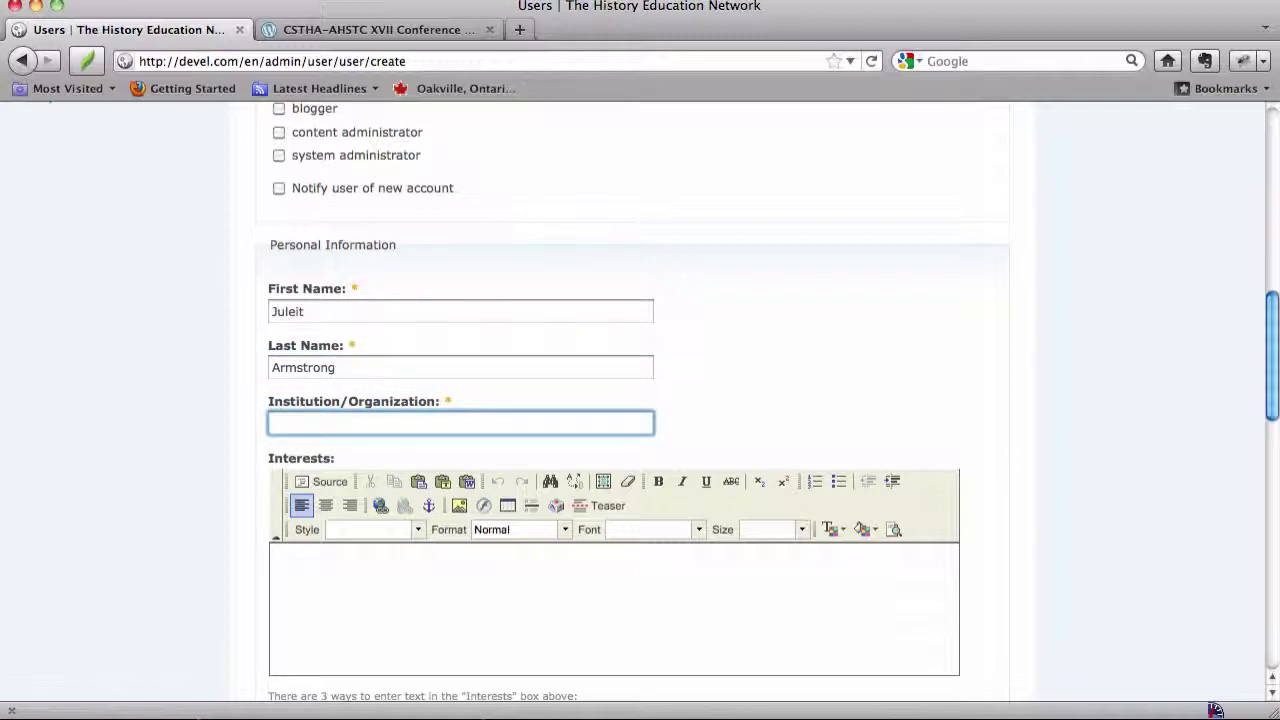
text(Openescent)
Enter interests 'Making screencasts' and set both category and position to Other
scroll(240, 298, down, 5)
scroll(240, 298, up, 2)
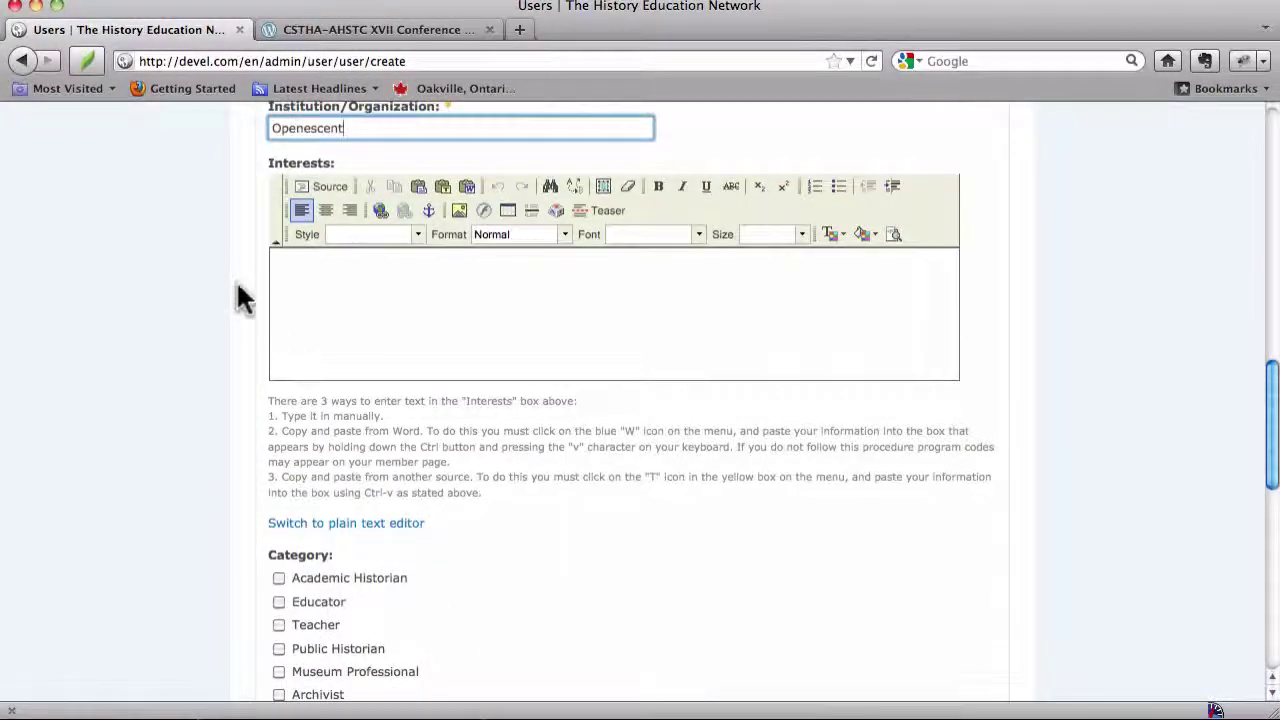
click(330, 335)
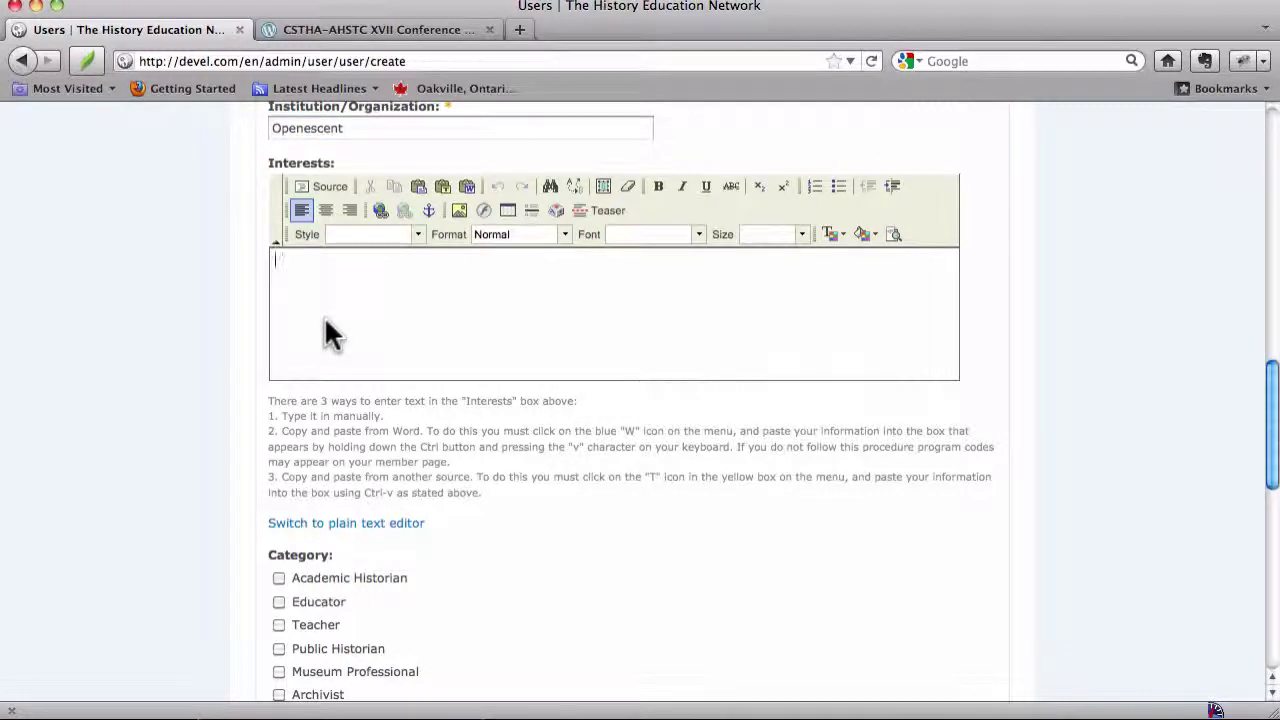
text(Making scr)
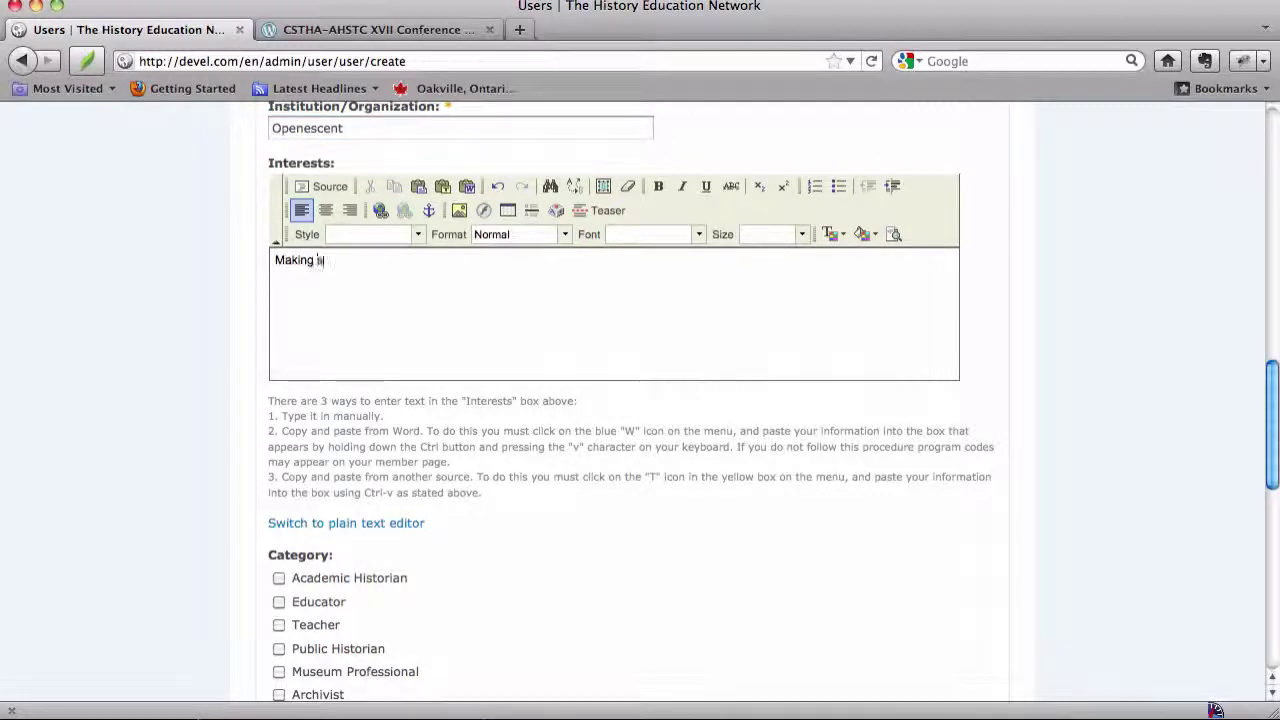
text(eencasts!)
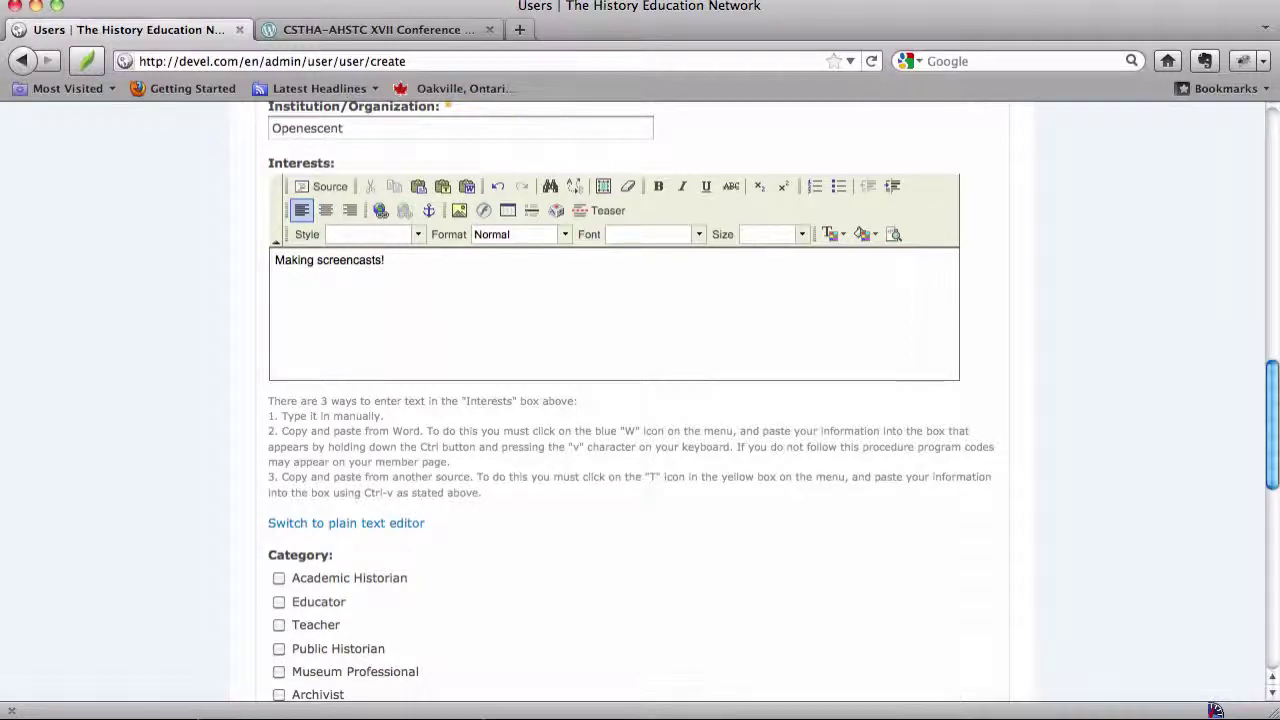
scroll(330, 345, down, 4)
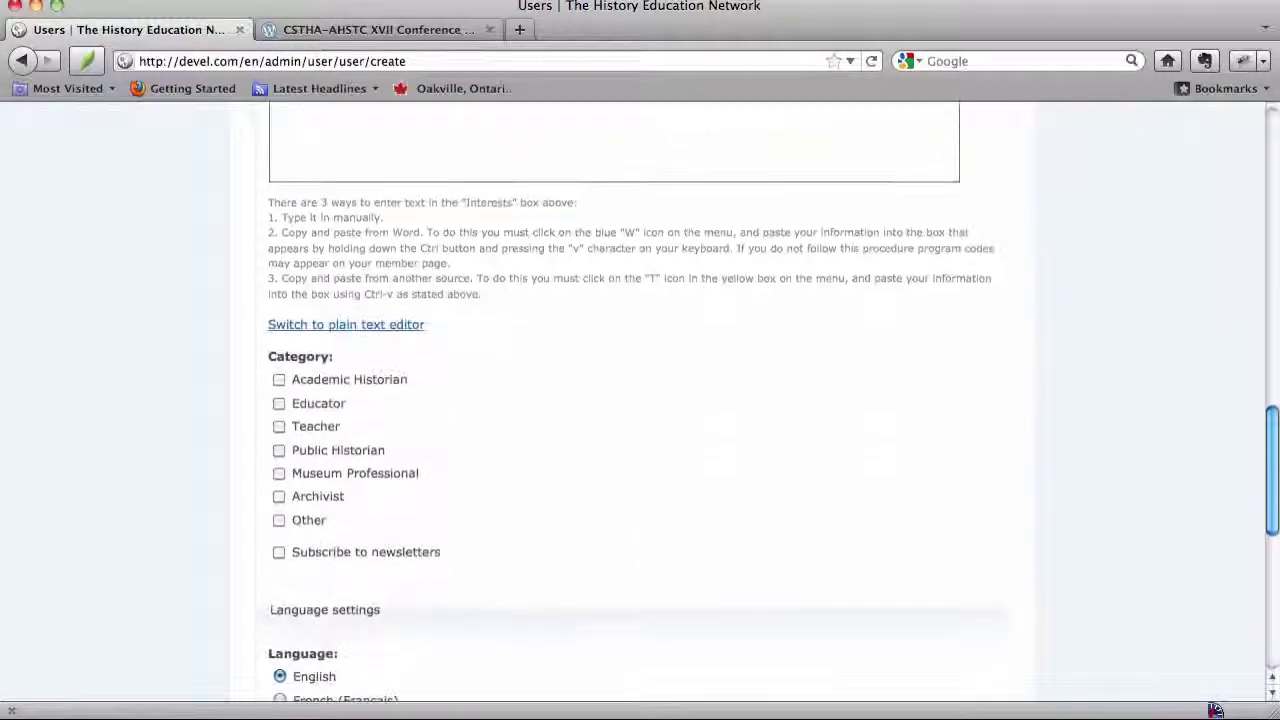
click(279, 520)
scroll(278, 523, down, 3)
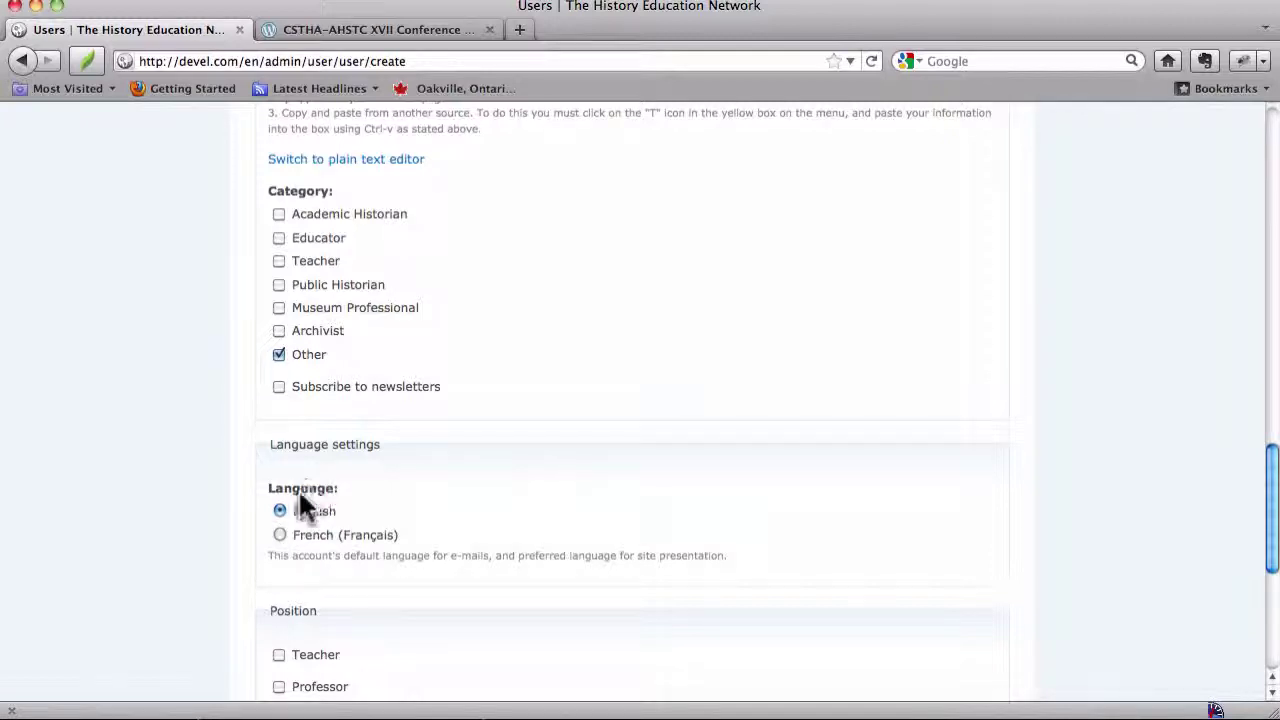
scroll(299, 494, down, 6)
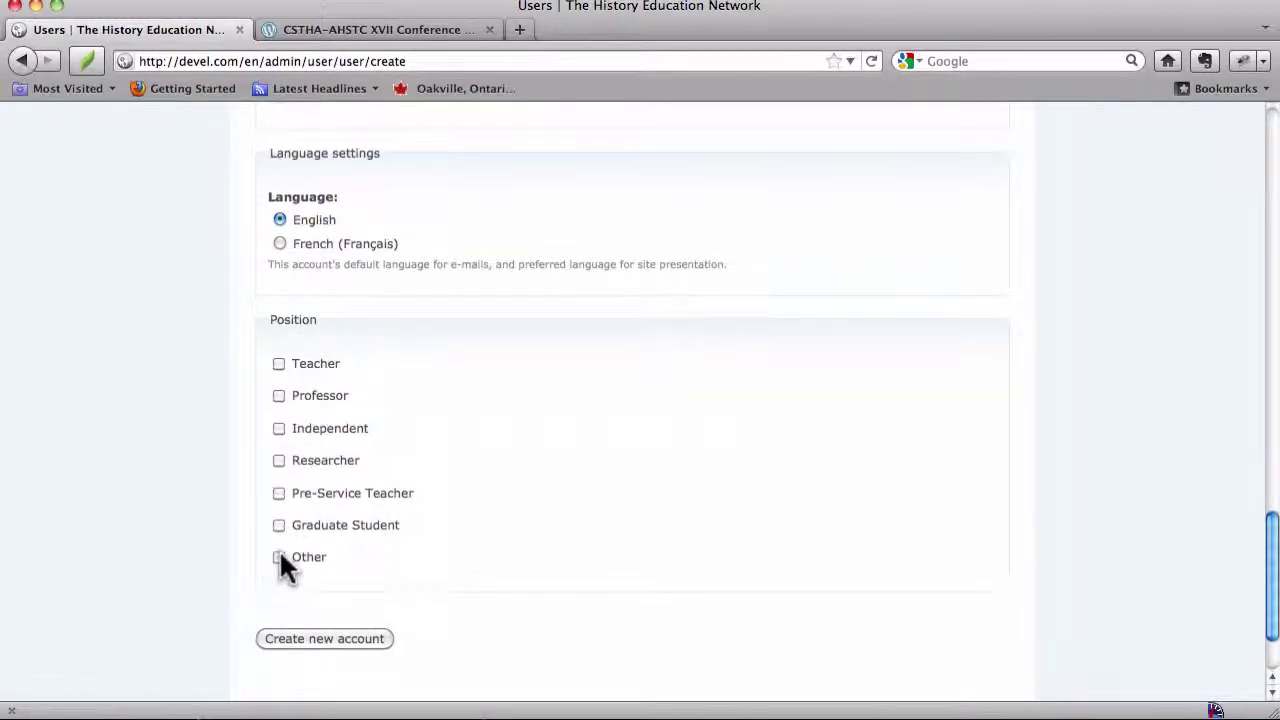
click(279, 557)
Create the juliet_test2 account, dismiss the save-password prompt, and return to the THEN|HiER home page
click(336, 643)
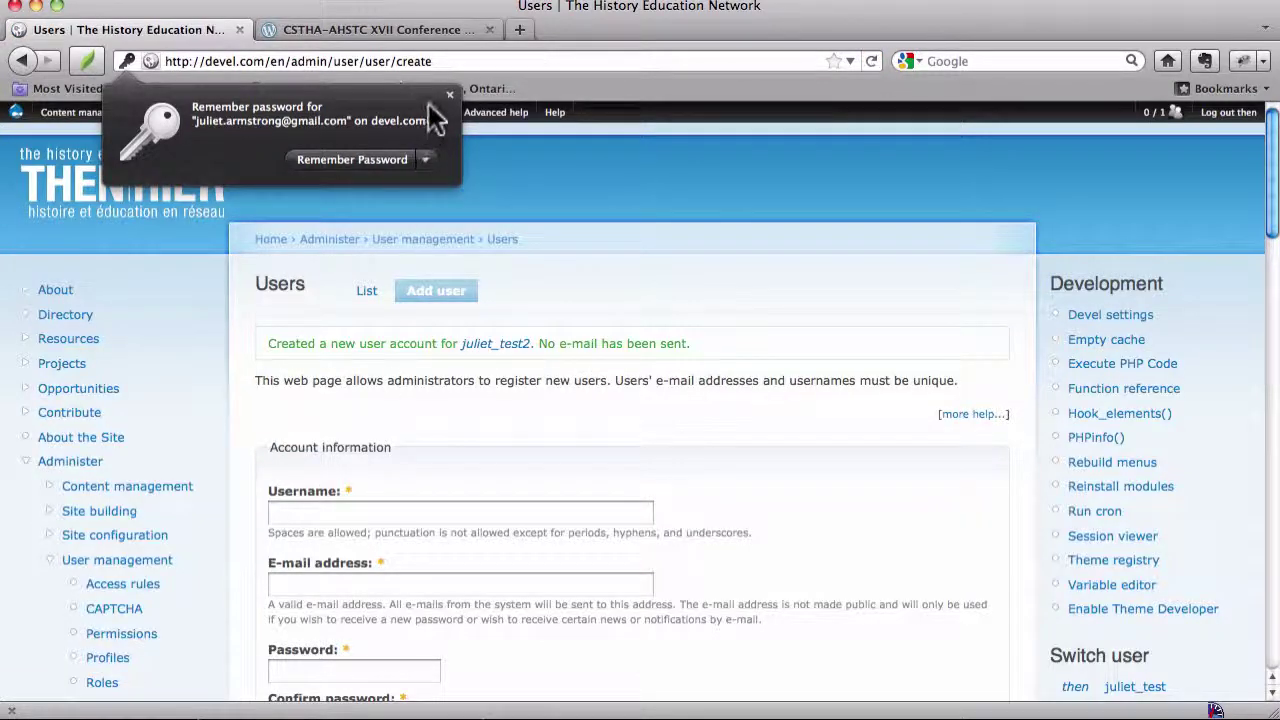
click(447, 92)
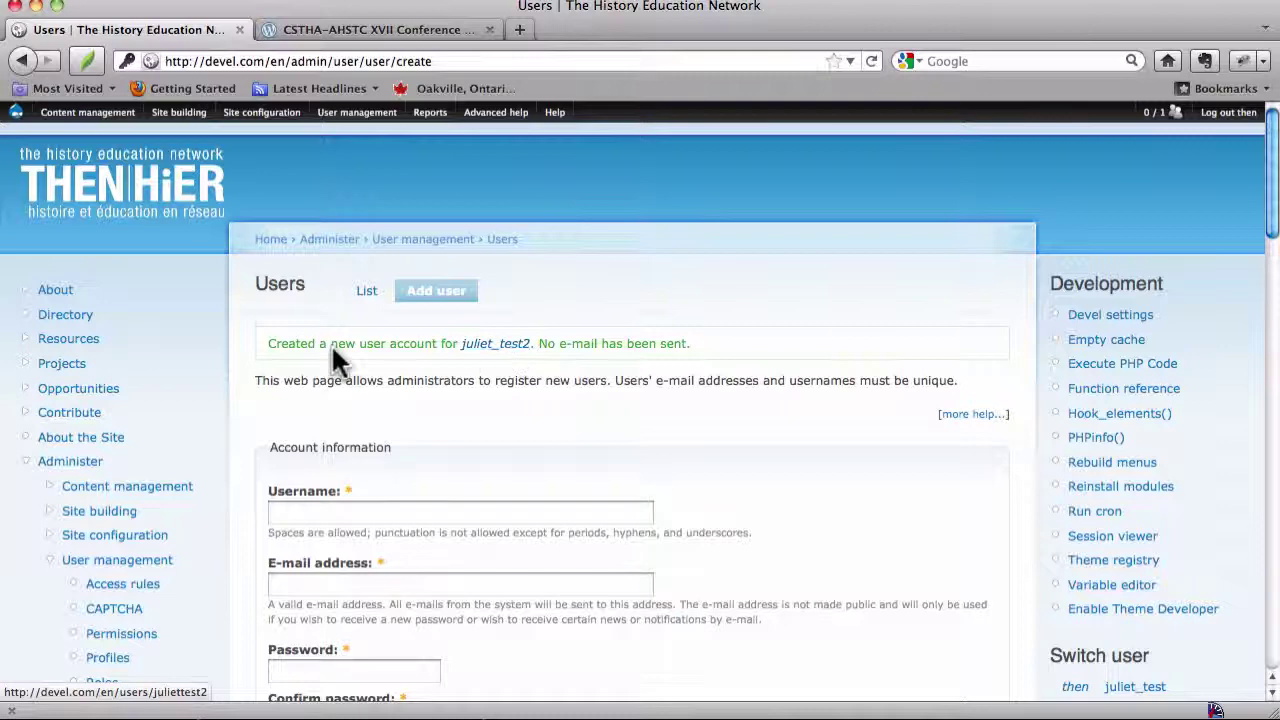
click(157, 180)
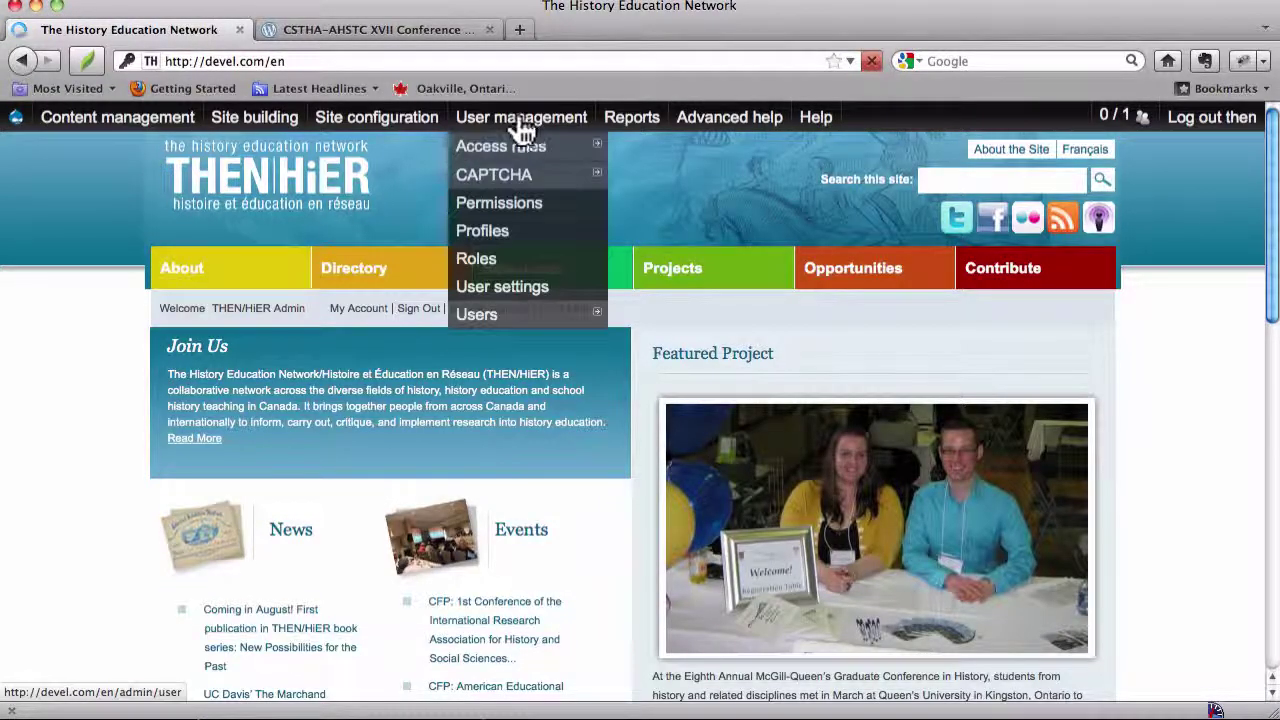
Open Add user from the User management > Users admin menu
mouse_move(508, 133)
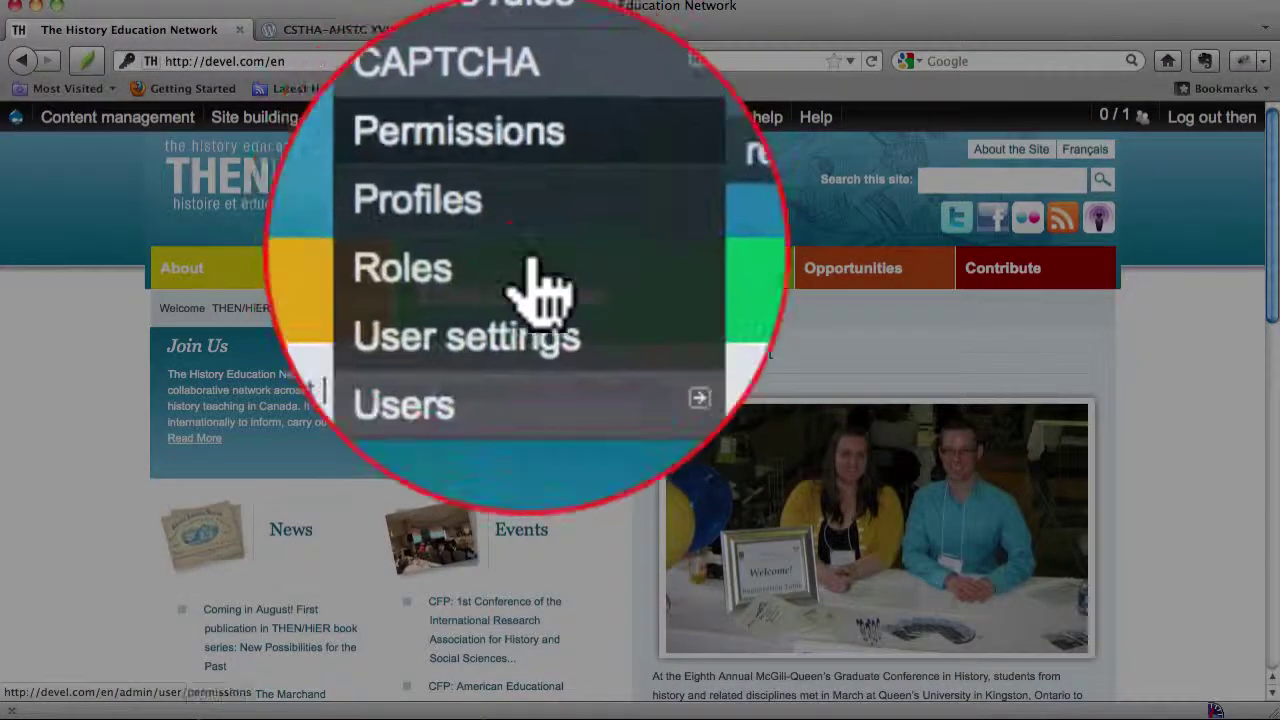
mouse_move(585, 308)
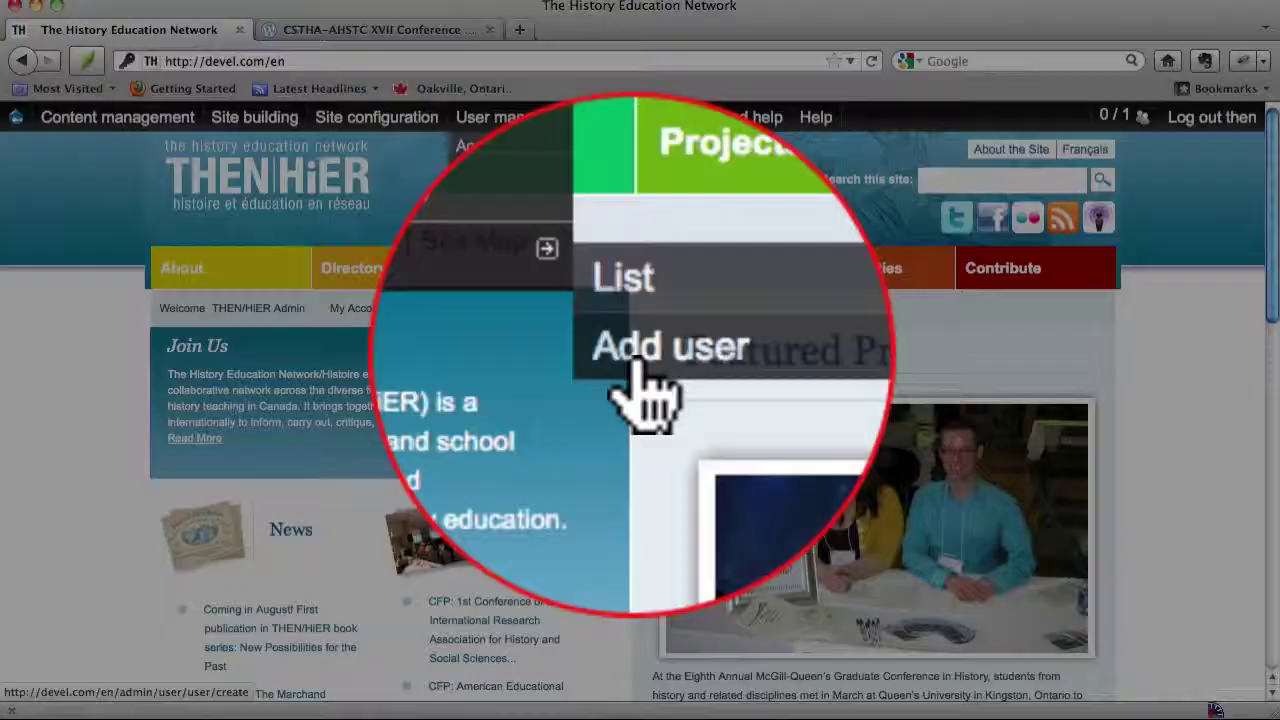
click(636, 362)
scroll(631, 352, down, 5)
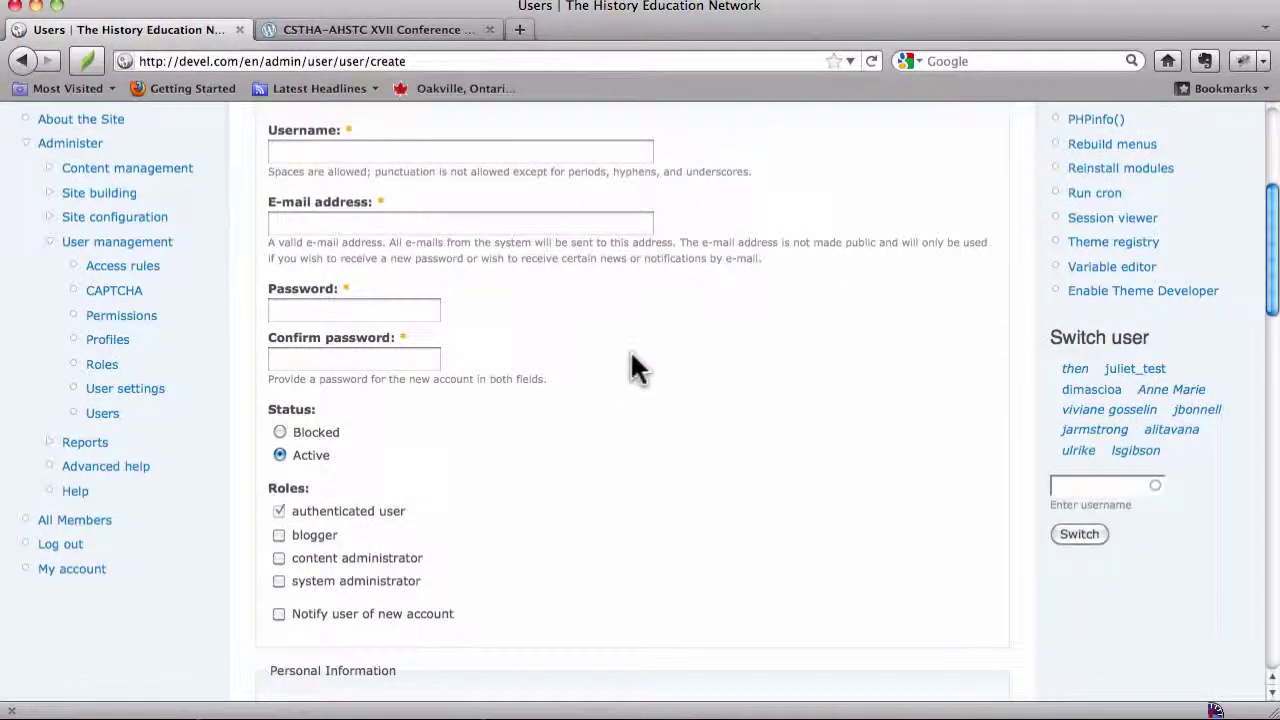
scroll(631, 351, up, 4)
scroll(631, 351, down, 4)
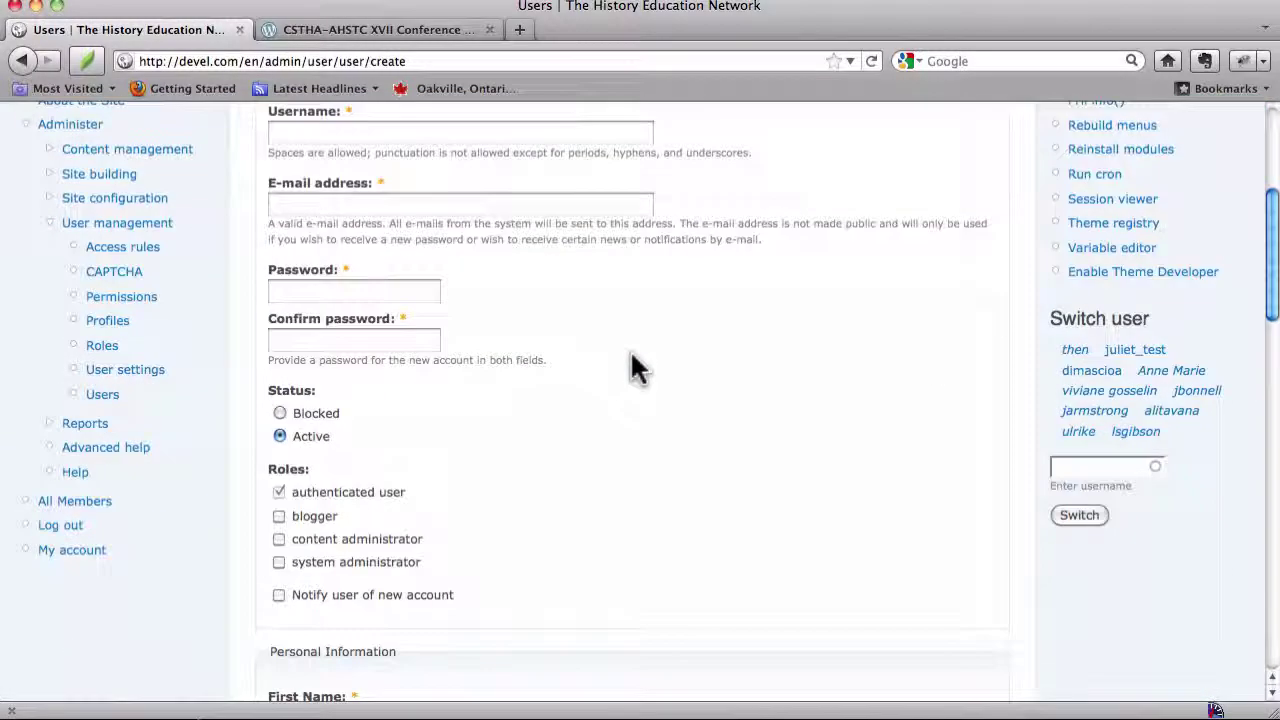
scroll(636, 368, down, 3)
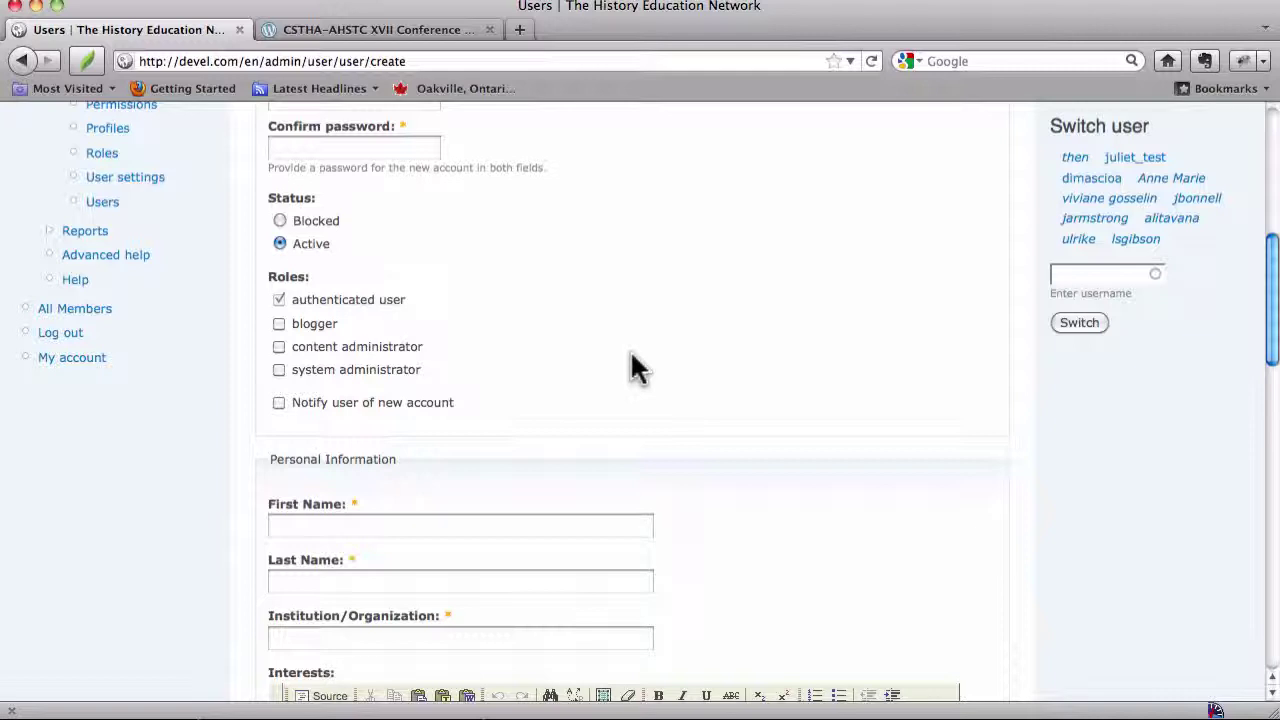
click(279, 403)
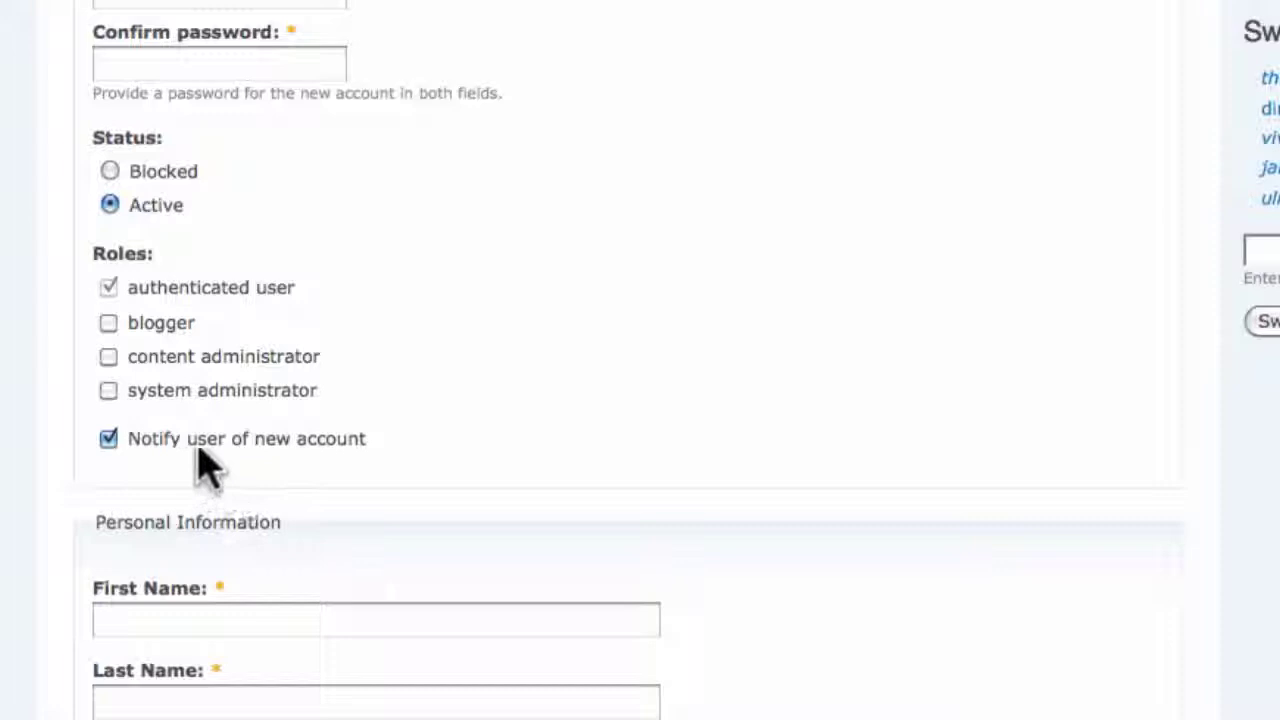
right_click(345, 442)
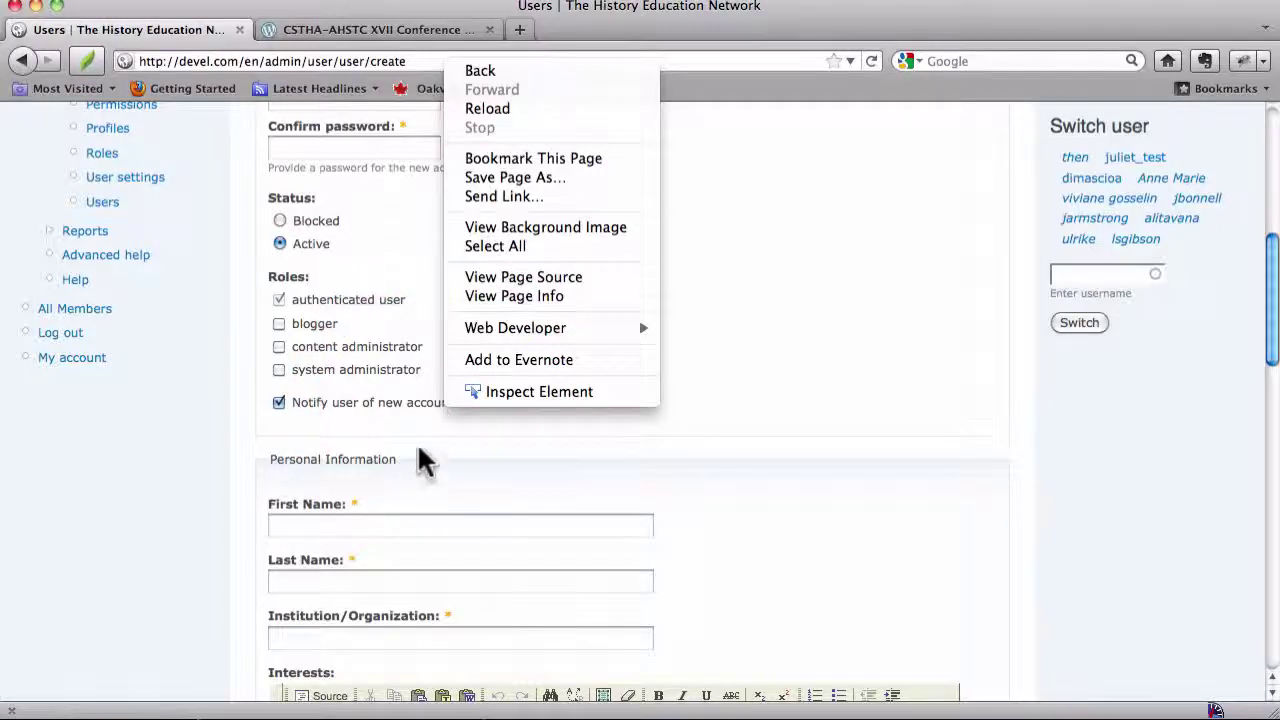
click(425, 462)
scroll(425, 462, up, 5)
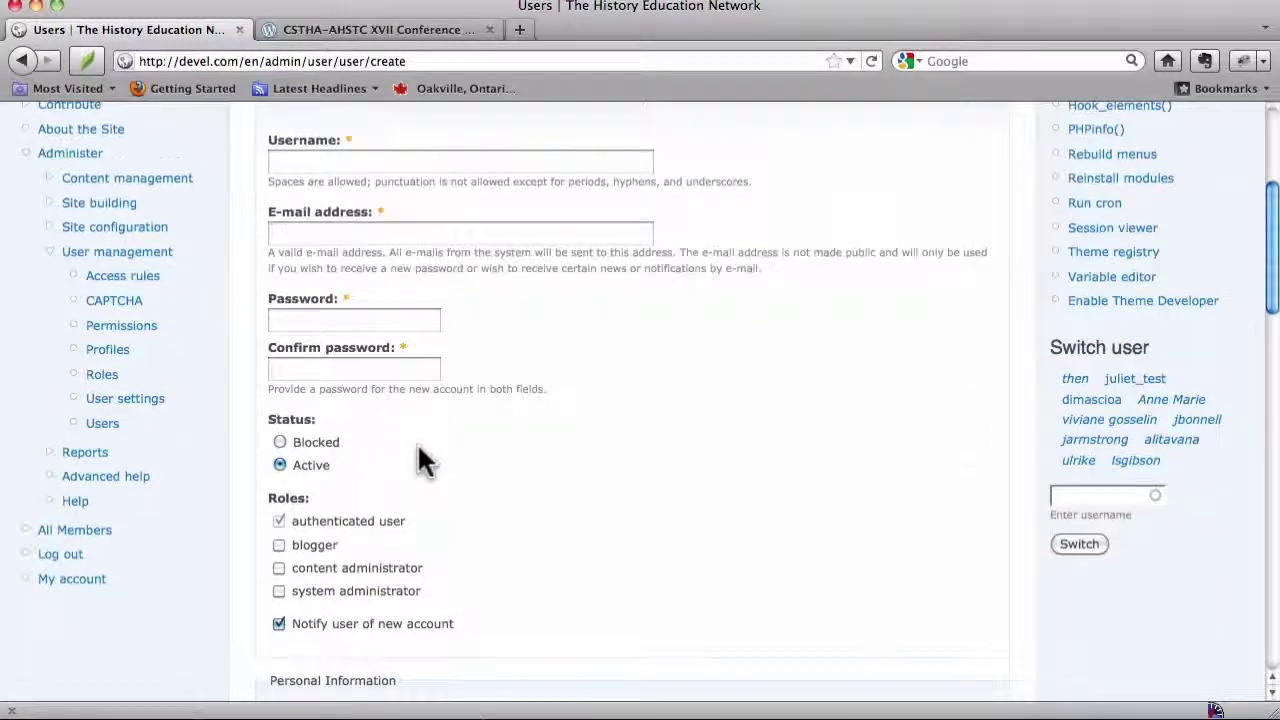
scroll(425, 462, down, 5)
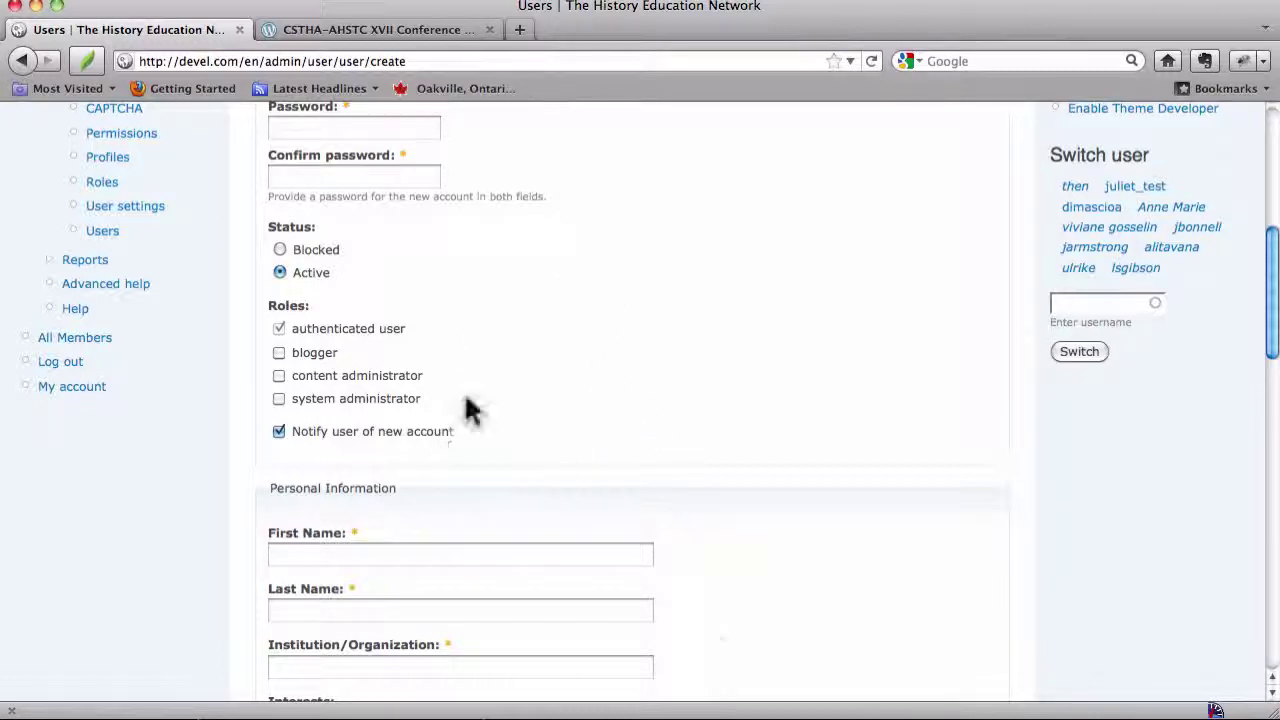
click(279, 432)
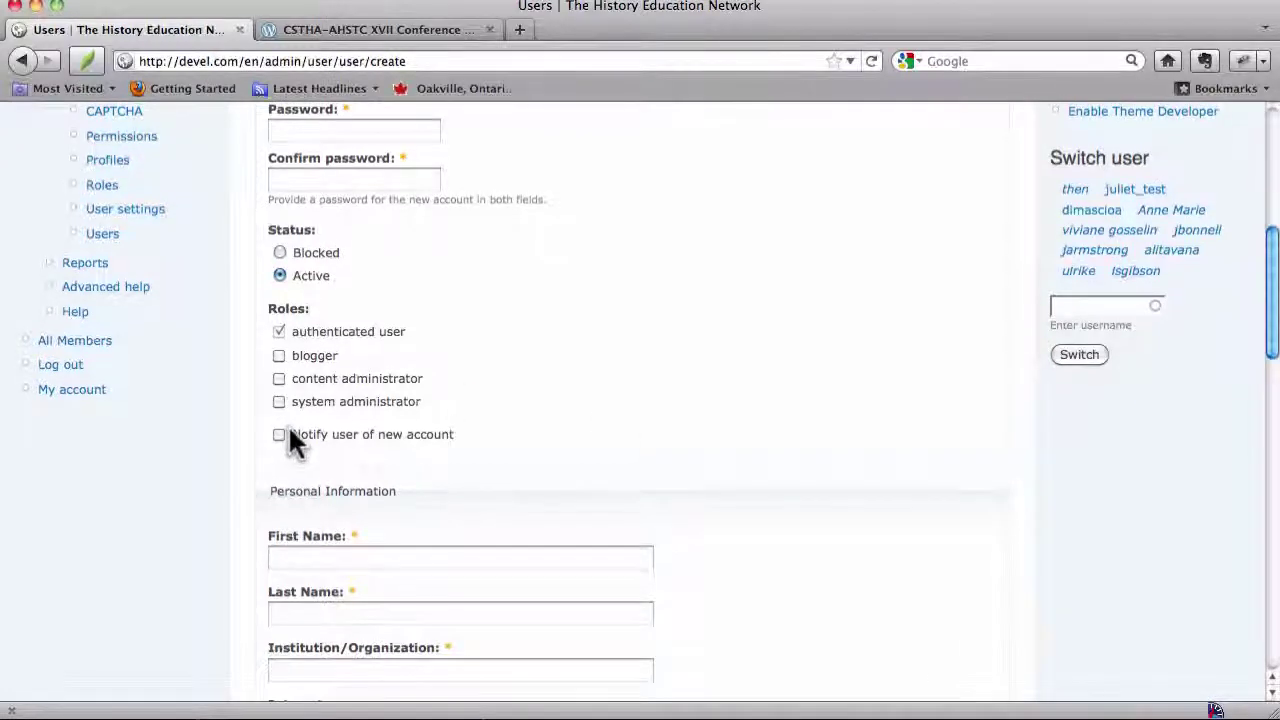
scroll(620, 371, up, 5)
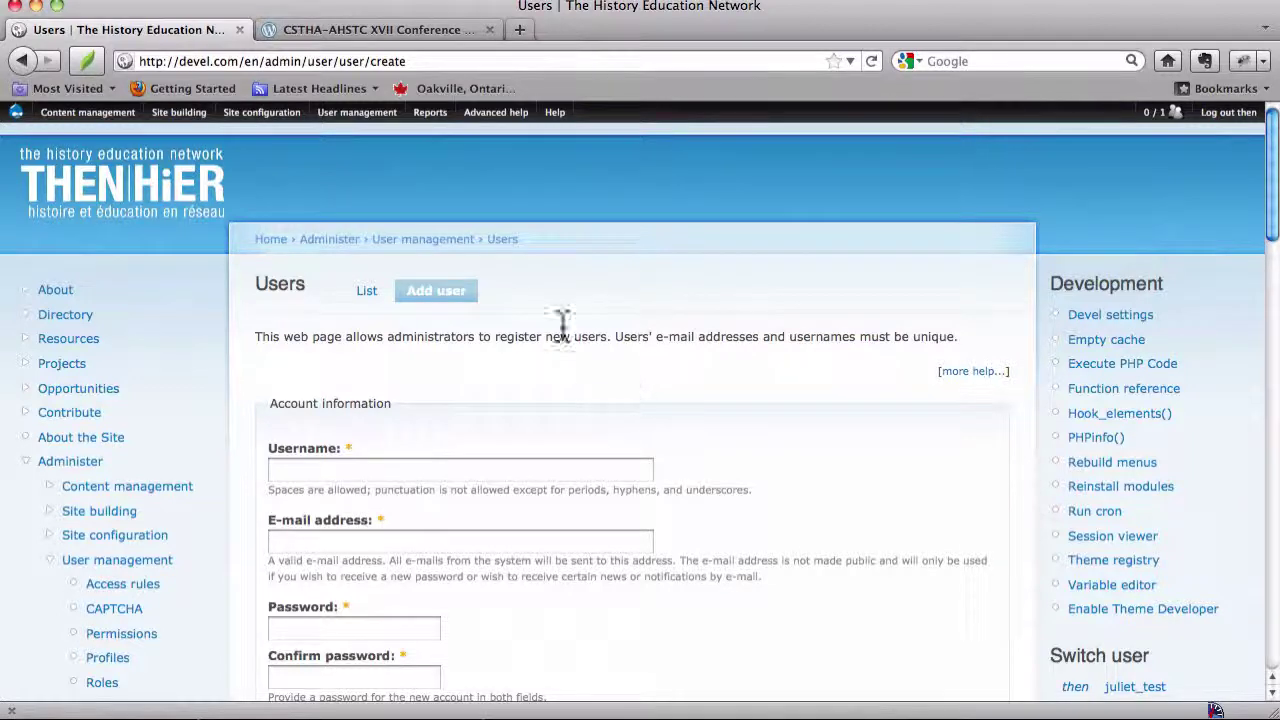
Open User management > Users > List and scroll to juliet_test2 marked blocked
click(113, 185)
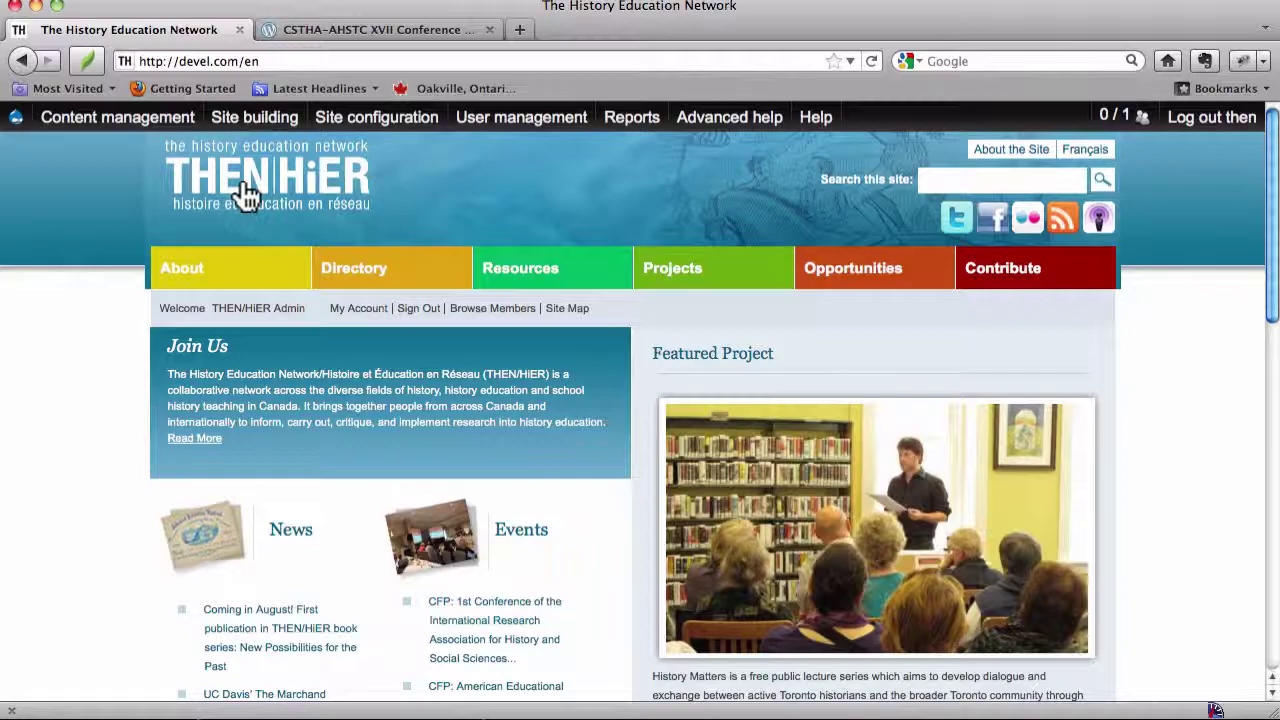
mouse_move(497, 140)
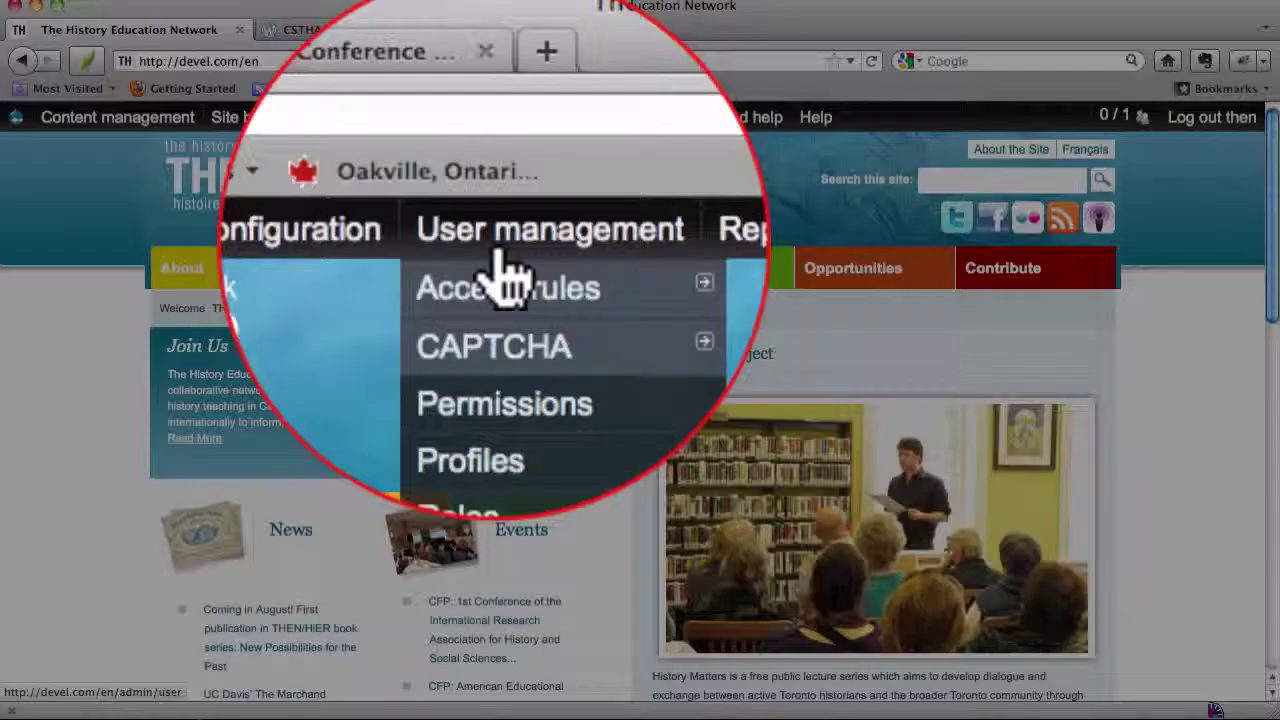
mouse_move(526, 323)
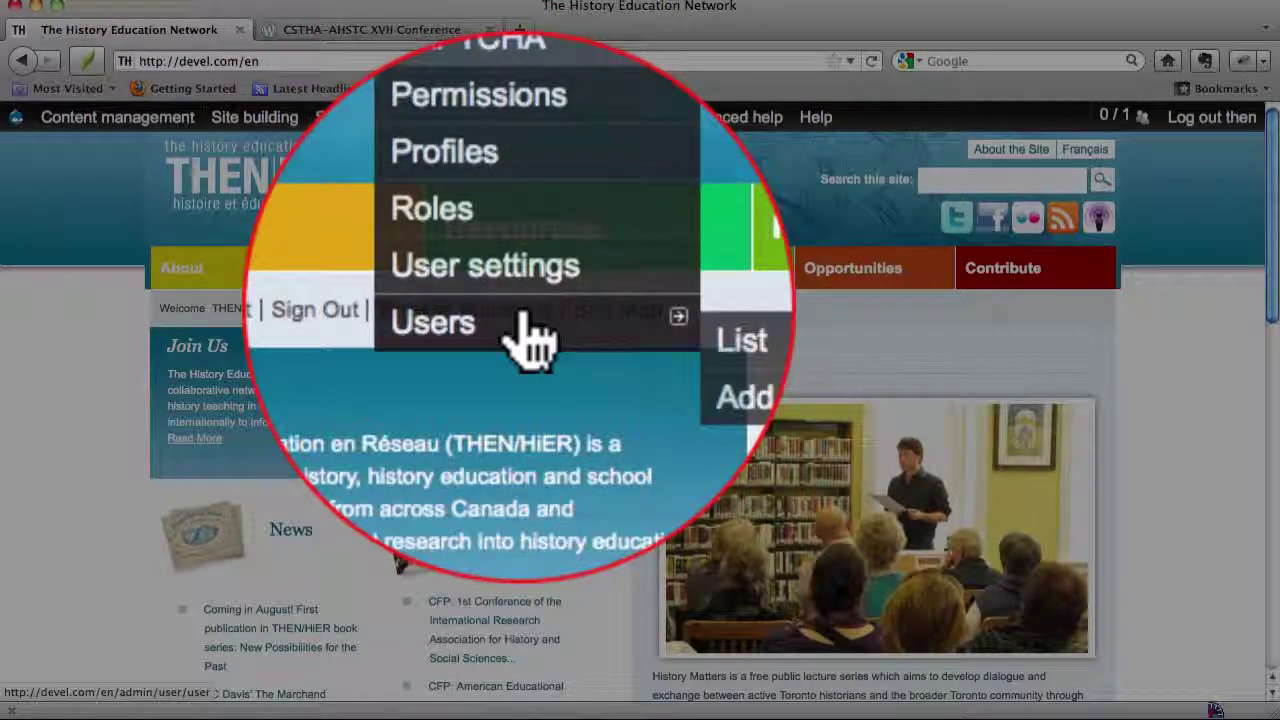
click(630, 326)
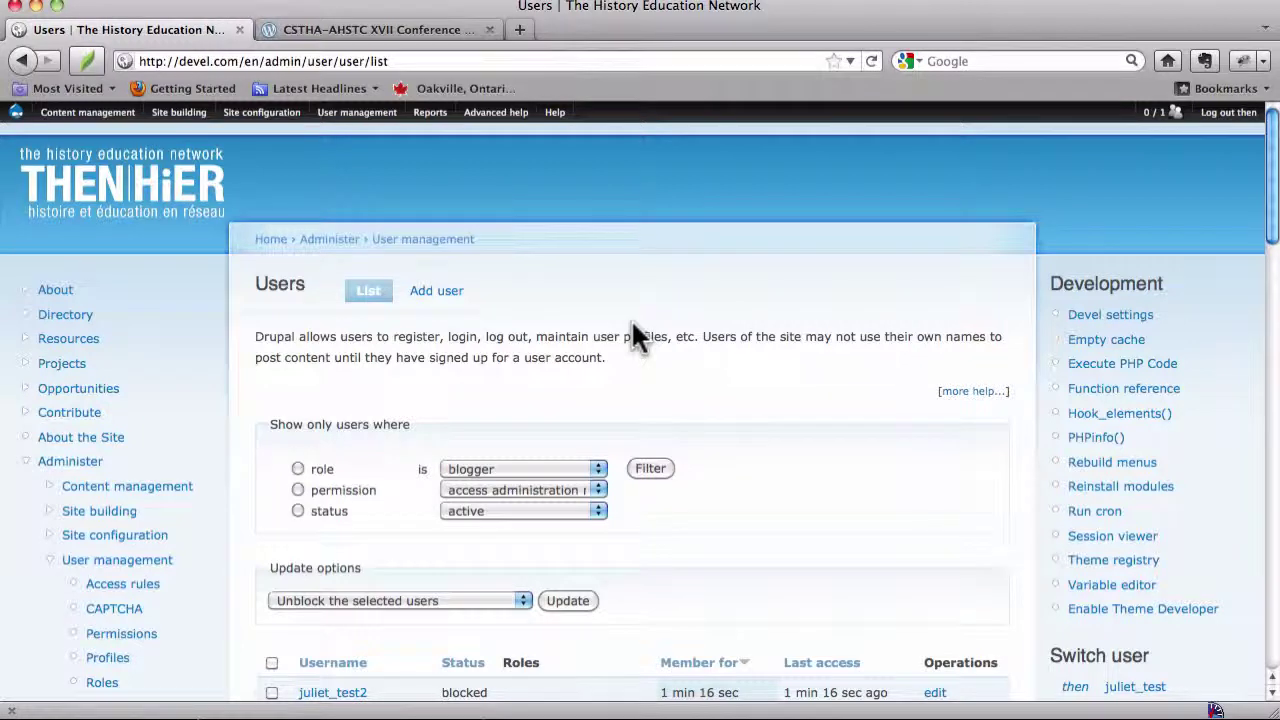
scroll(631, 319, down, 5)
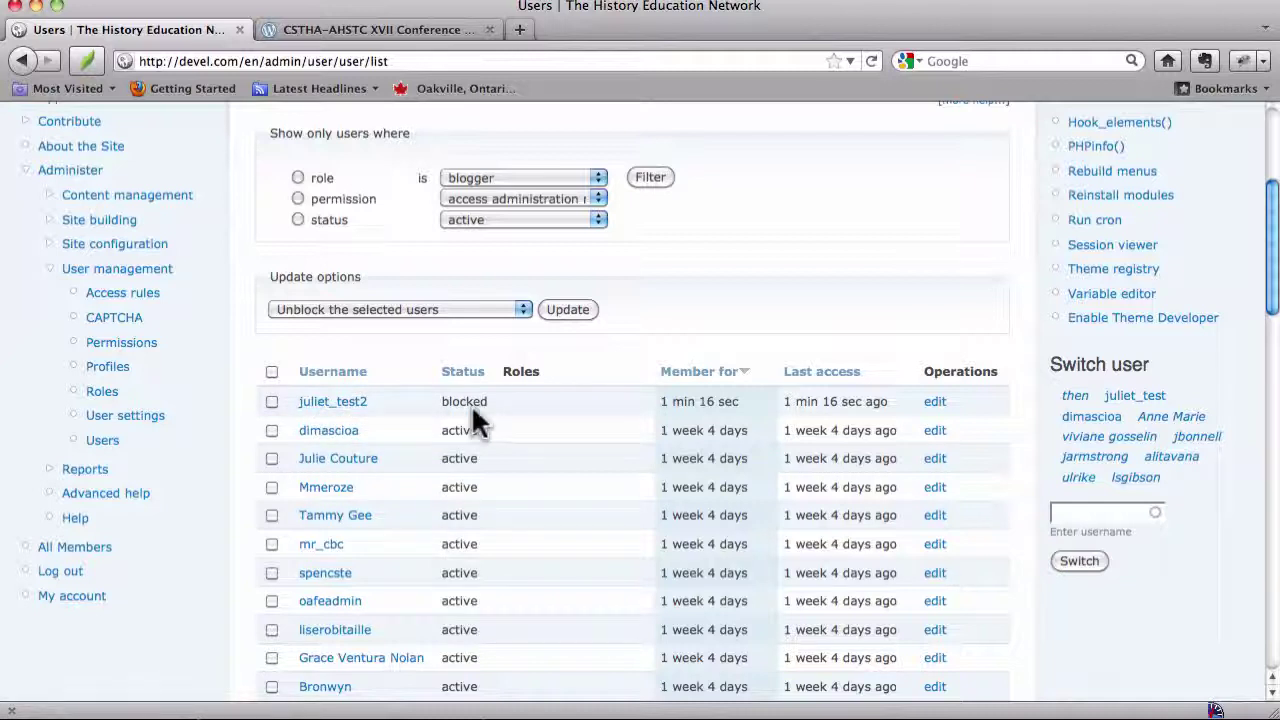
Select juliet_test2 and apply 'Unblock the selected users' from Update options
click(271, 401)
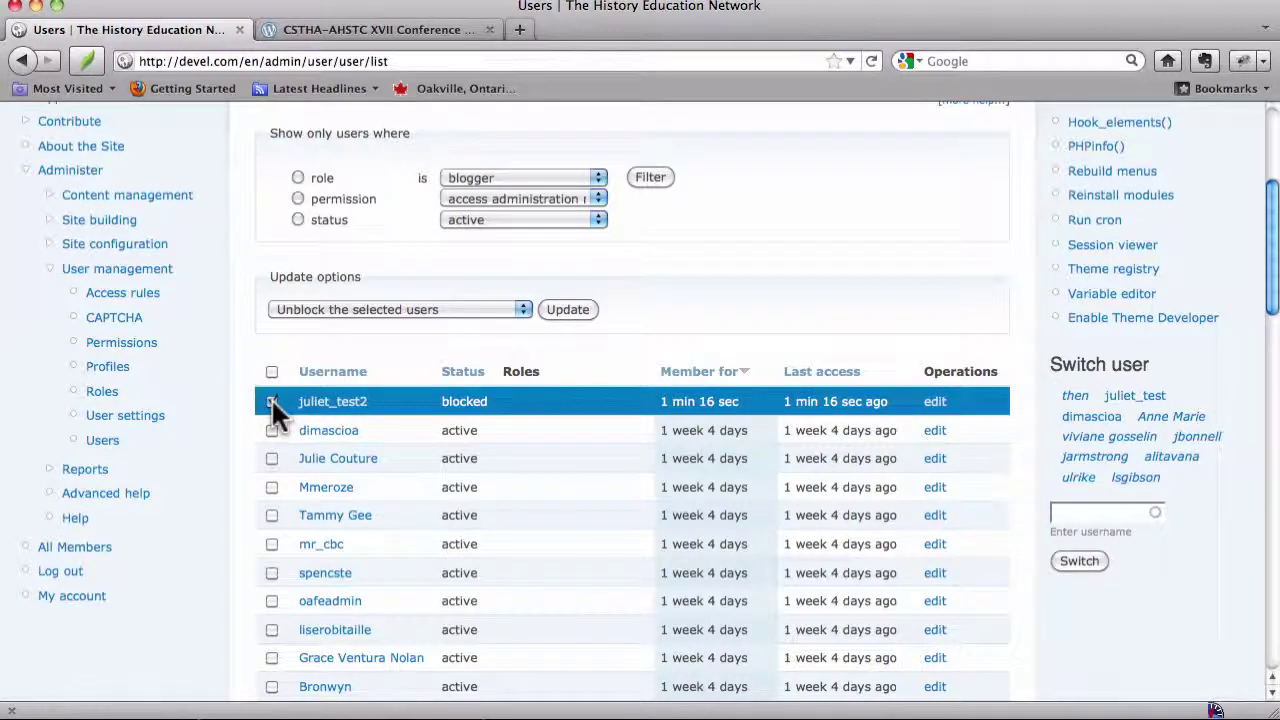
click(420, 307)
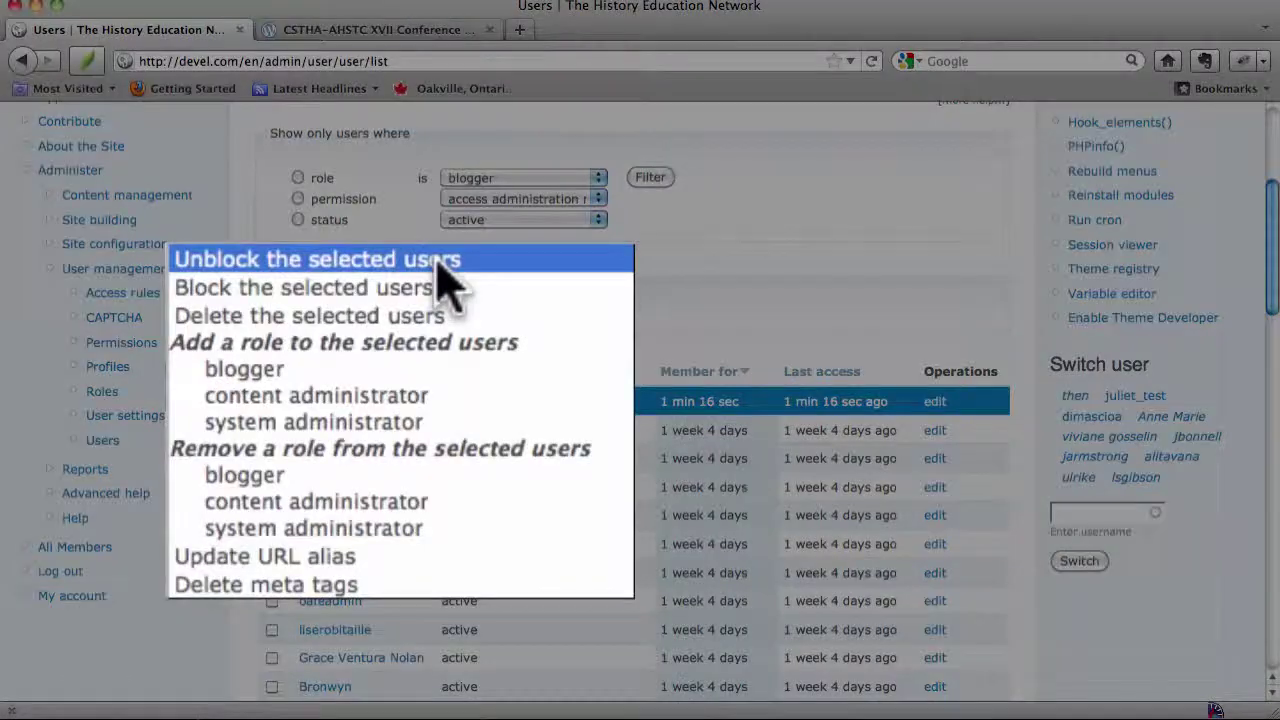
click(440, 262)
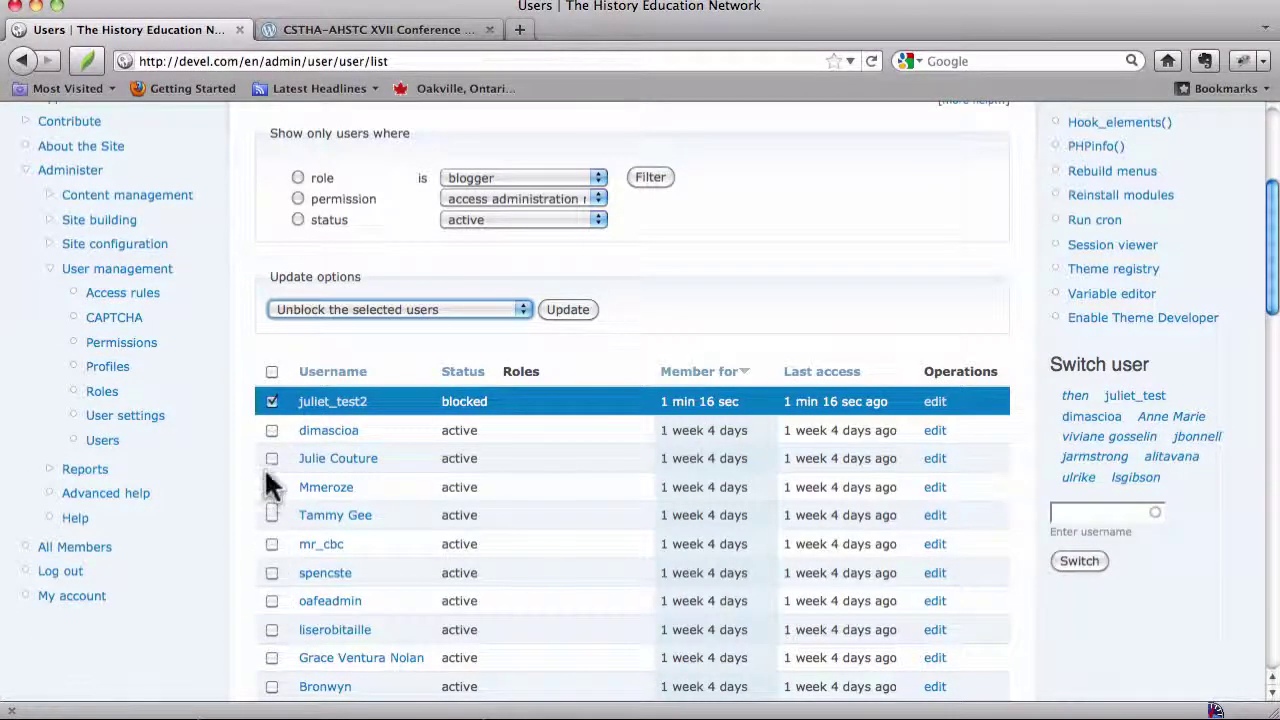
click(568, 310)
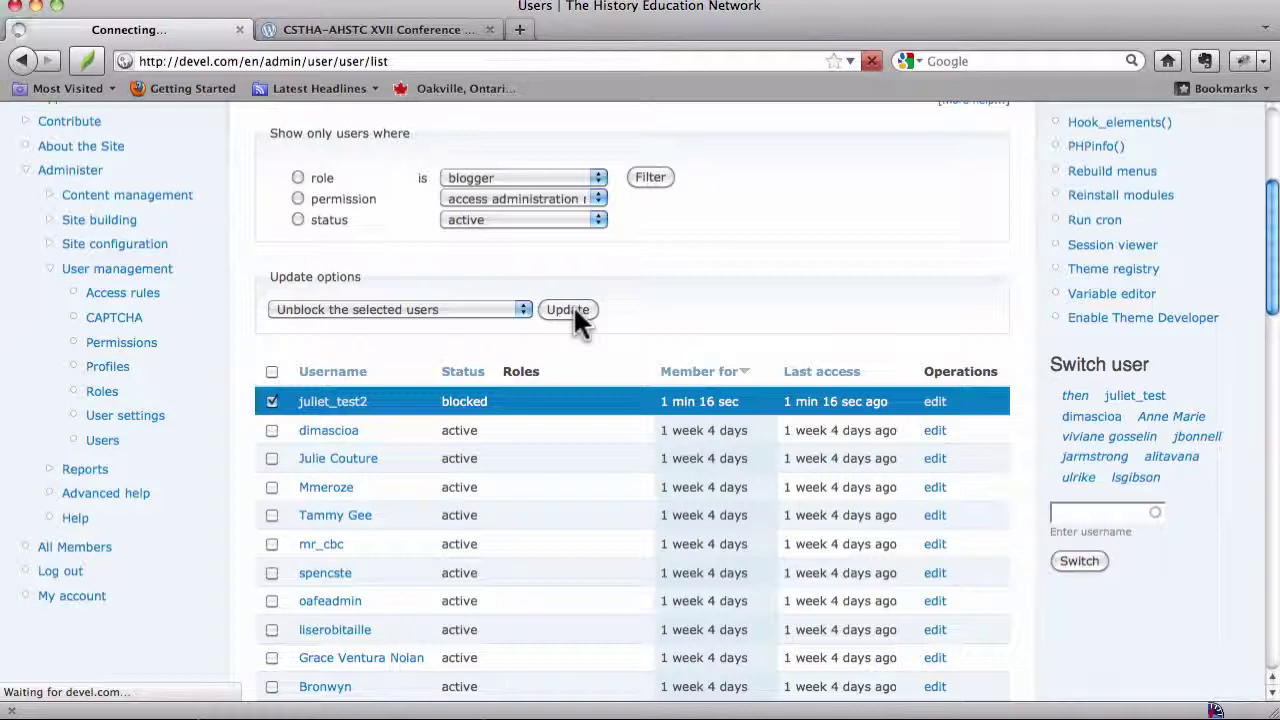
scroll(577, 316, down, 10)
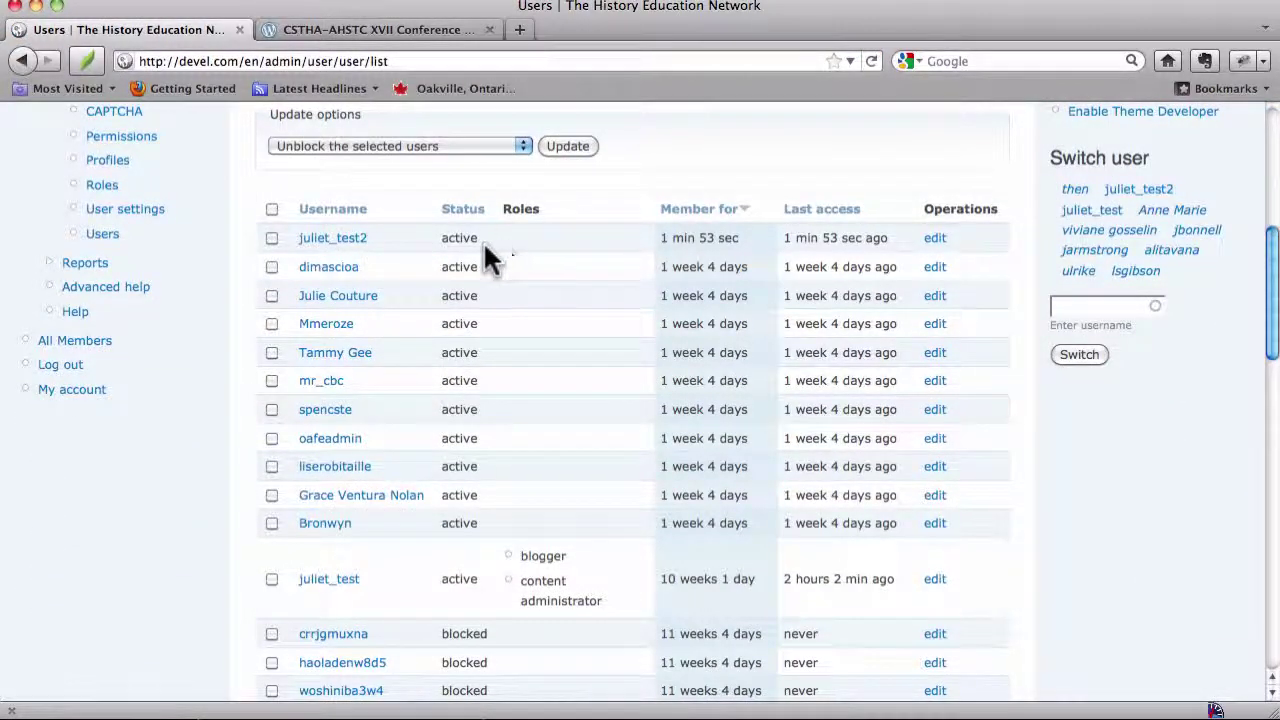
Edit juliet_test2's account, tick the blogger role, and save it
click(340, 240)
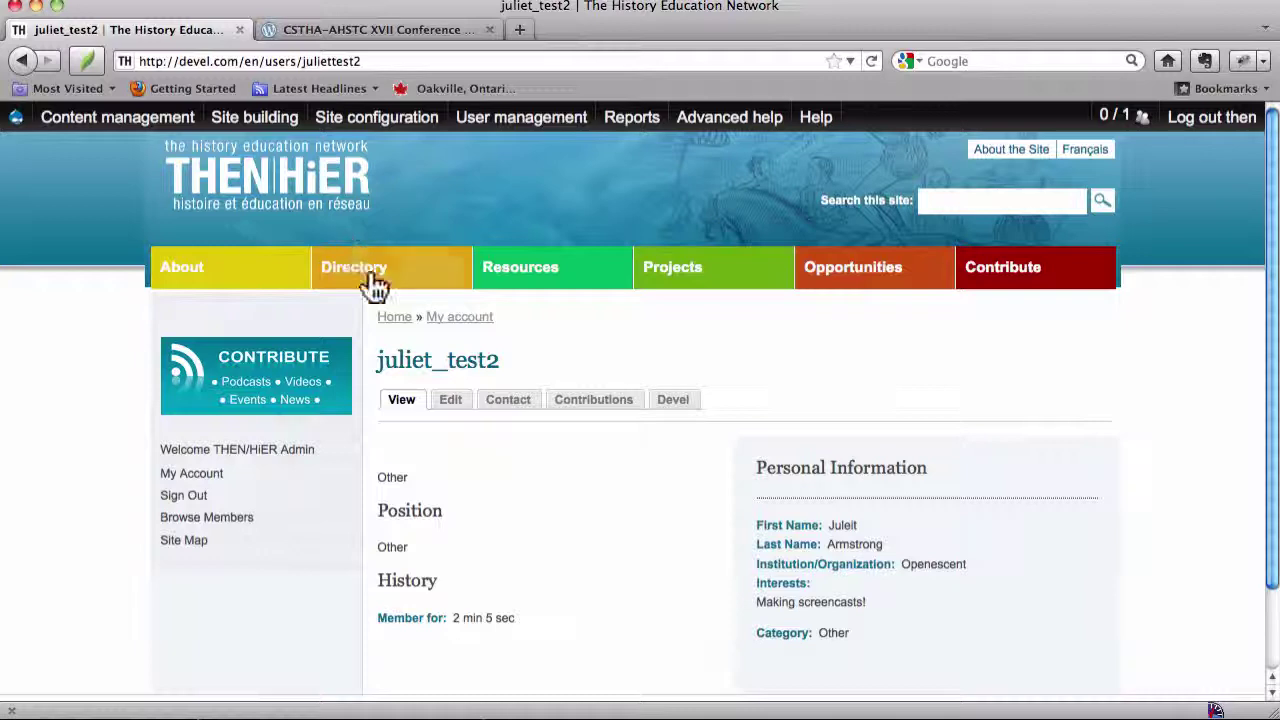
scroll(448, 331, down, 2)
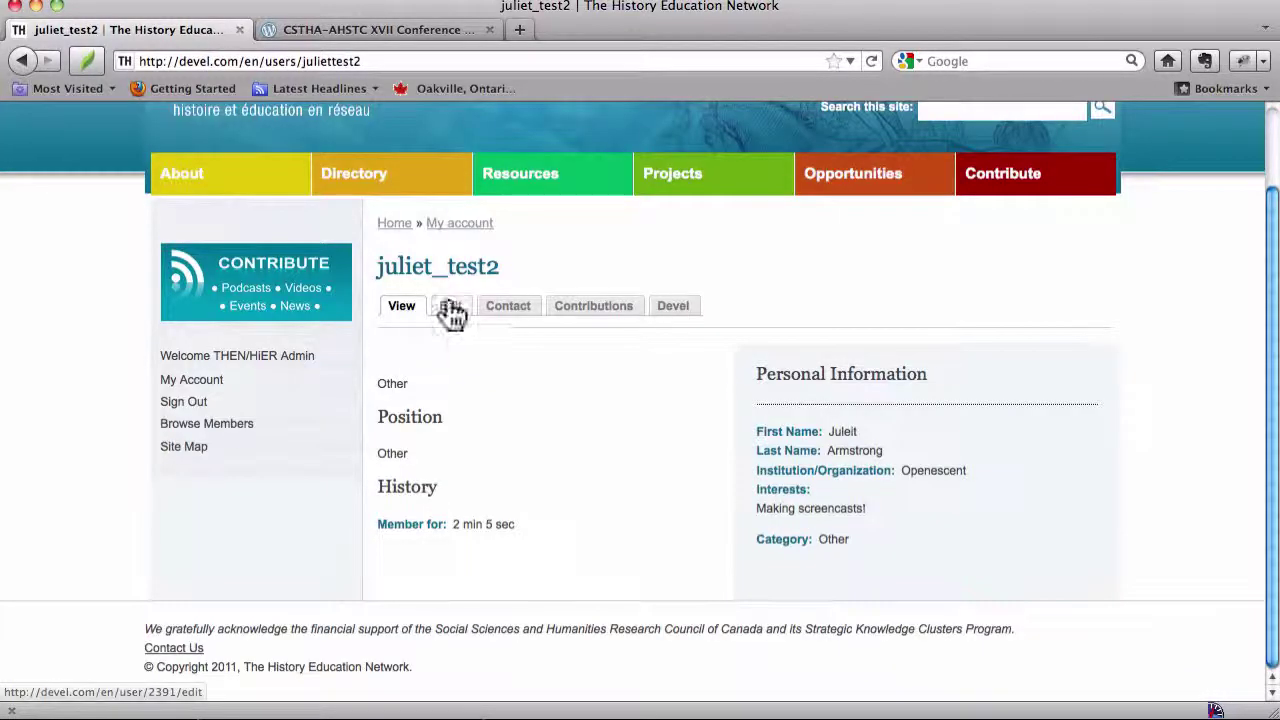
click(453, 308)
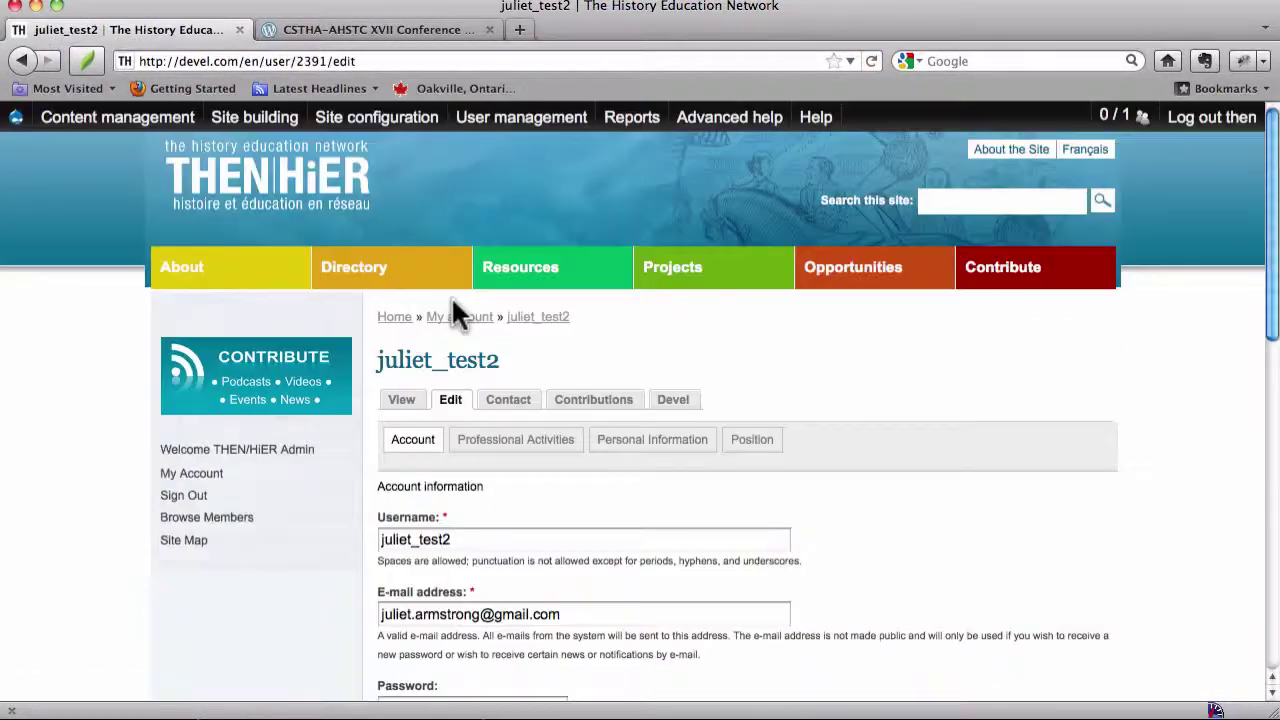
scroll(455, 313, down, 8)
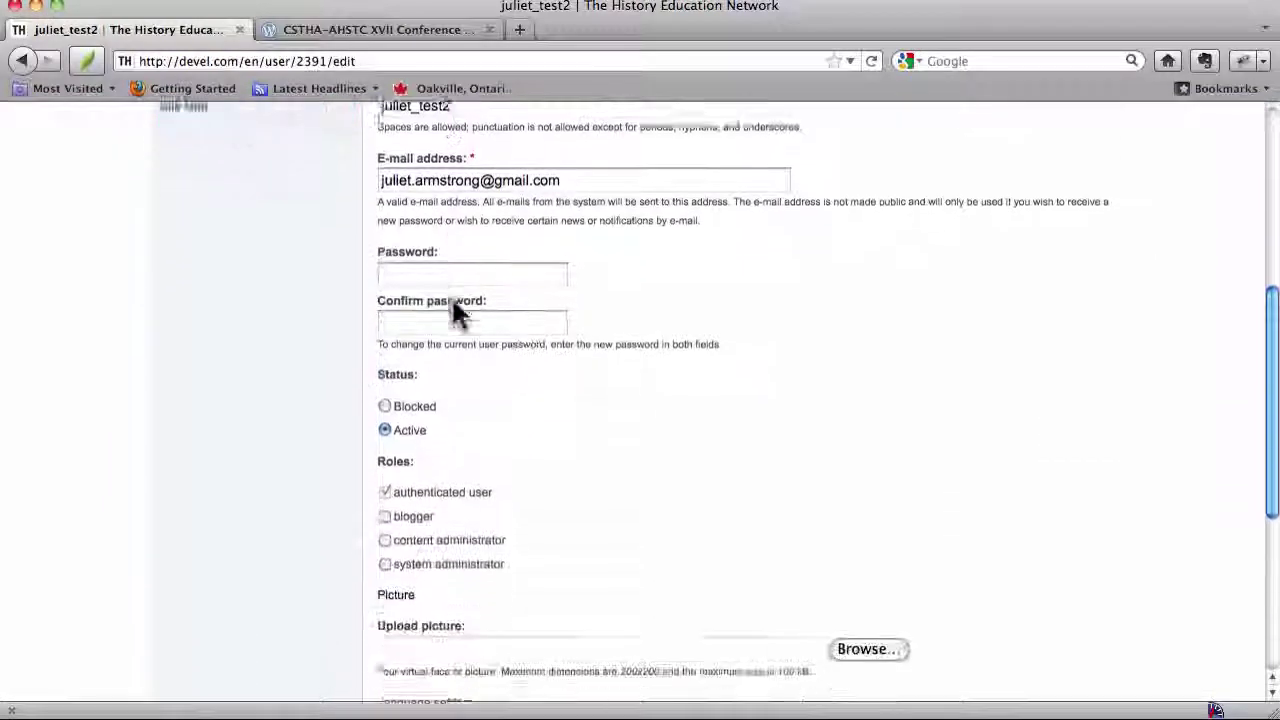
scroll(455, 313, down, 5)
scroll(455, 313, up, 7)
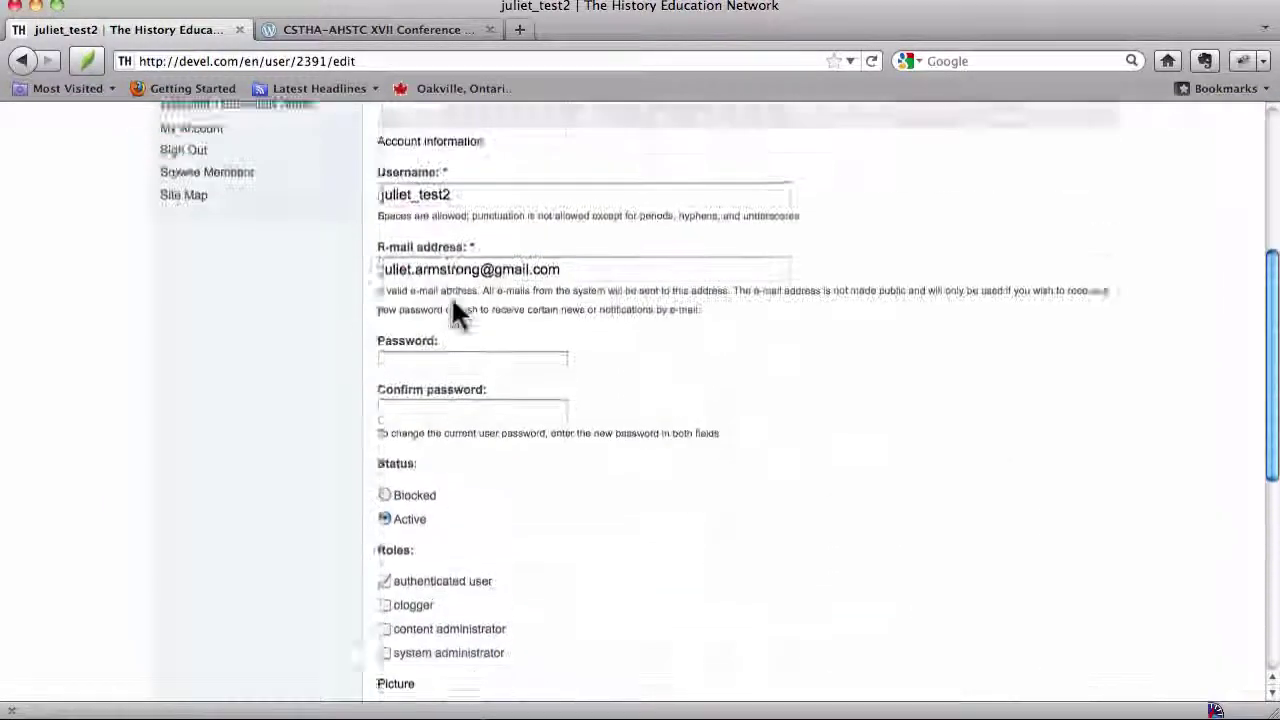
scroll(455, 306, down, 3)
scroll(455, 313, down, 2)
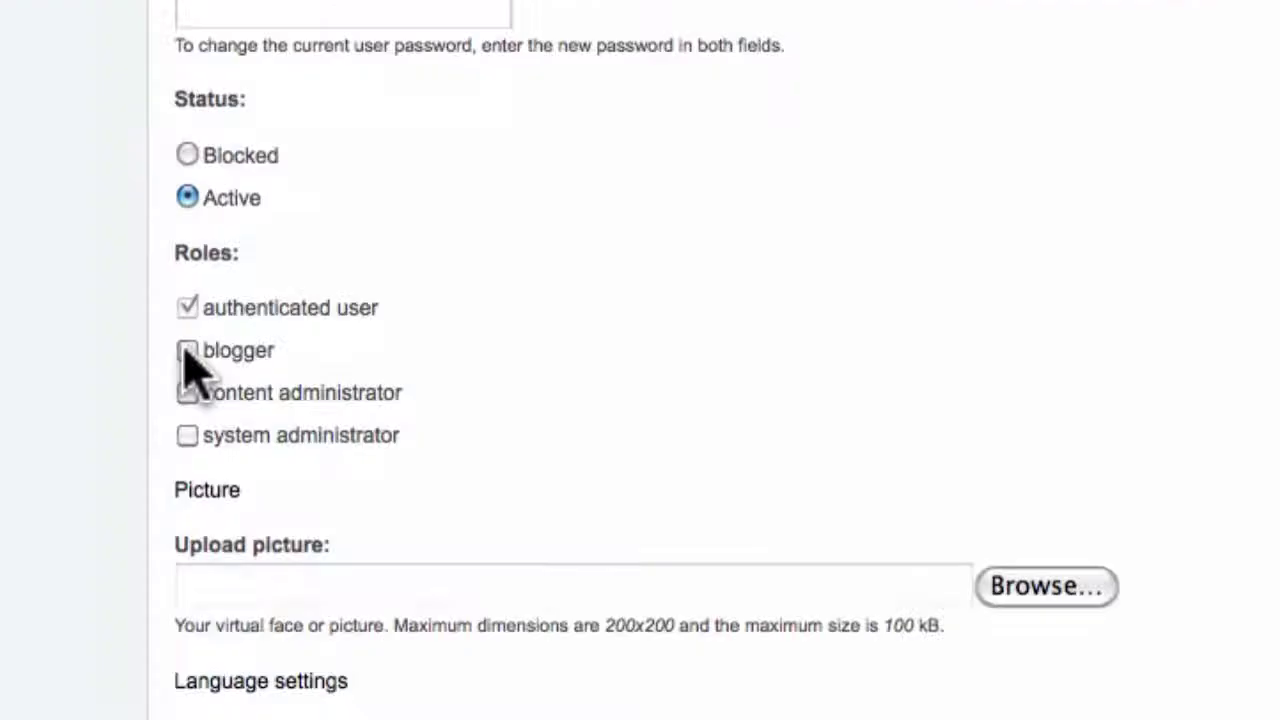
click(384, 344)
scroll(185, 365, down, 3)
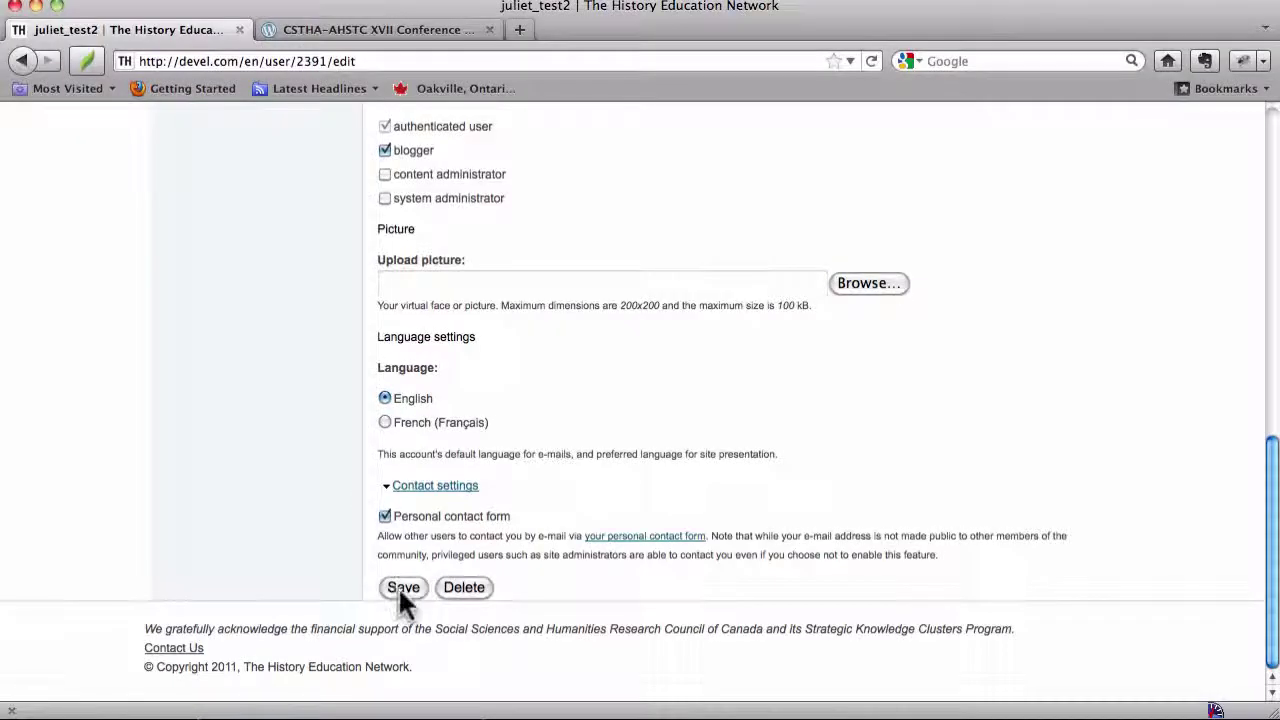
click(398, 586)
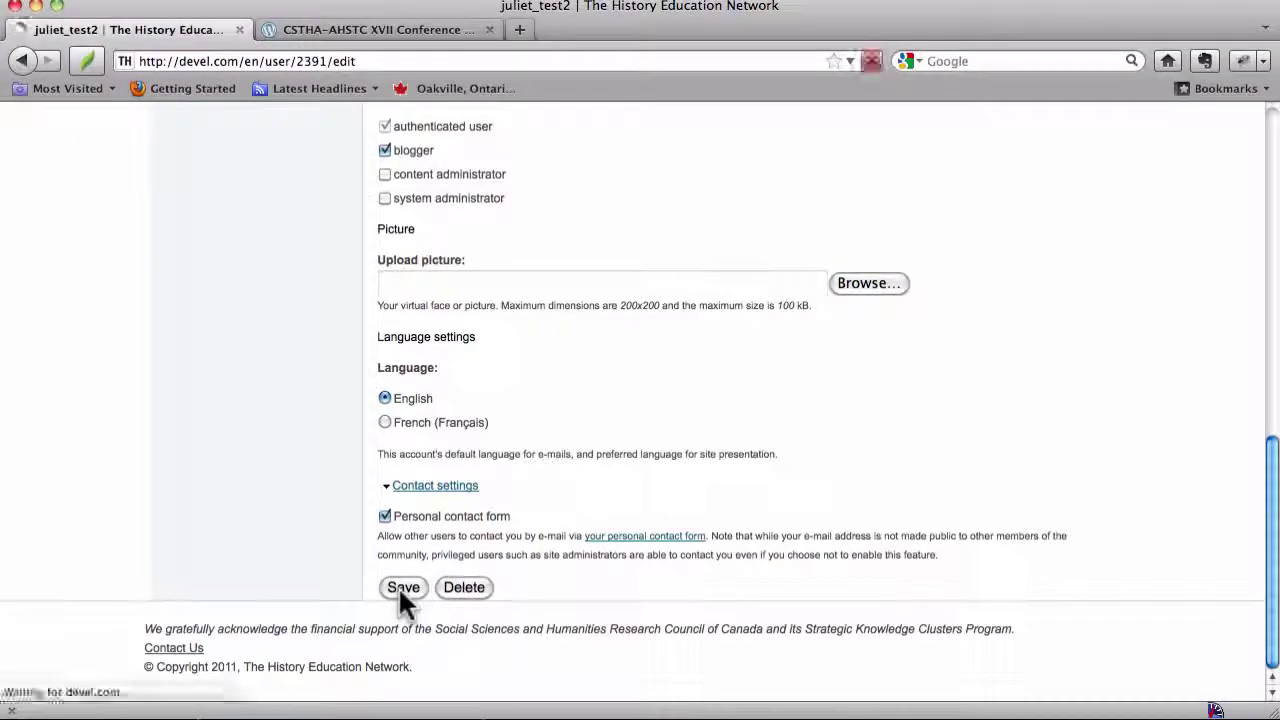
Return to the Users list via User management > Users > List
mouse_move(514, 127)
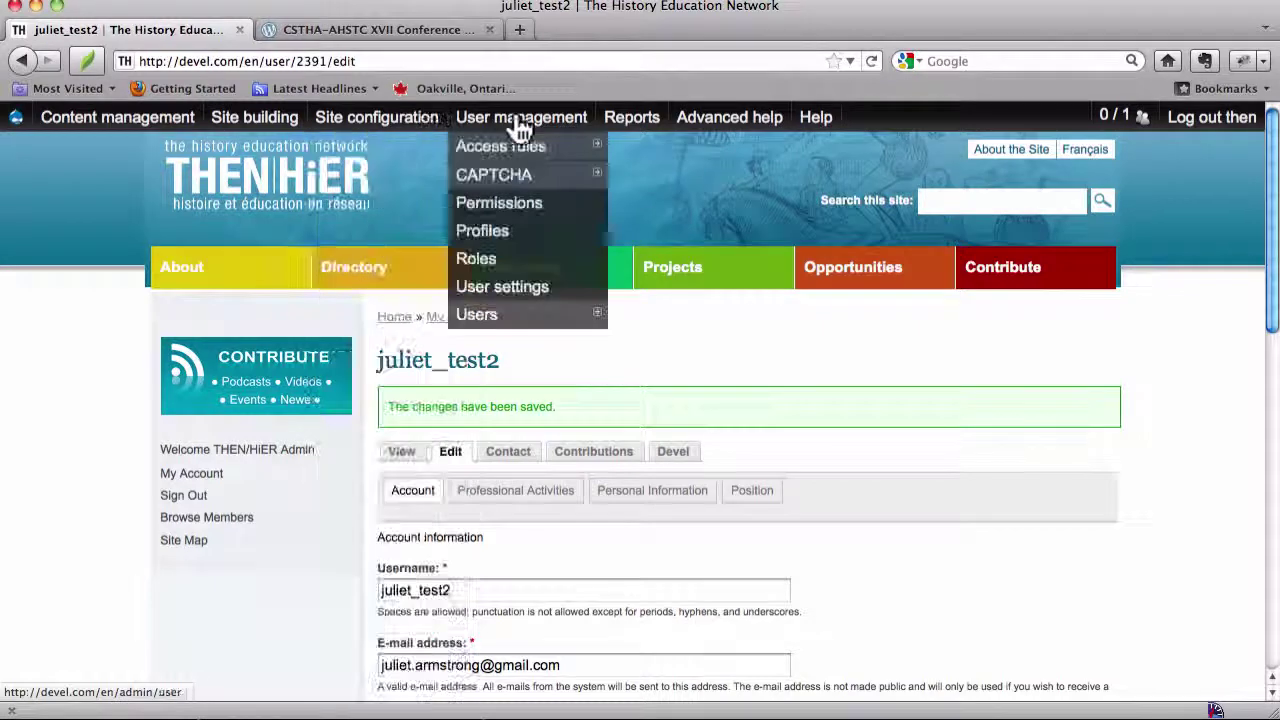
mouse_move(534, 320)
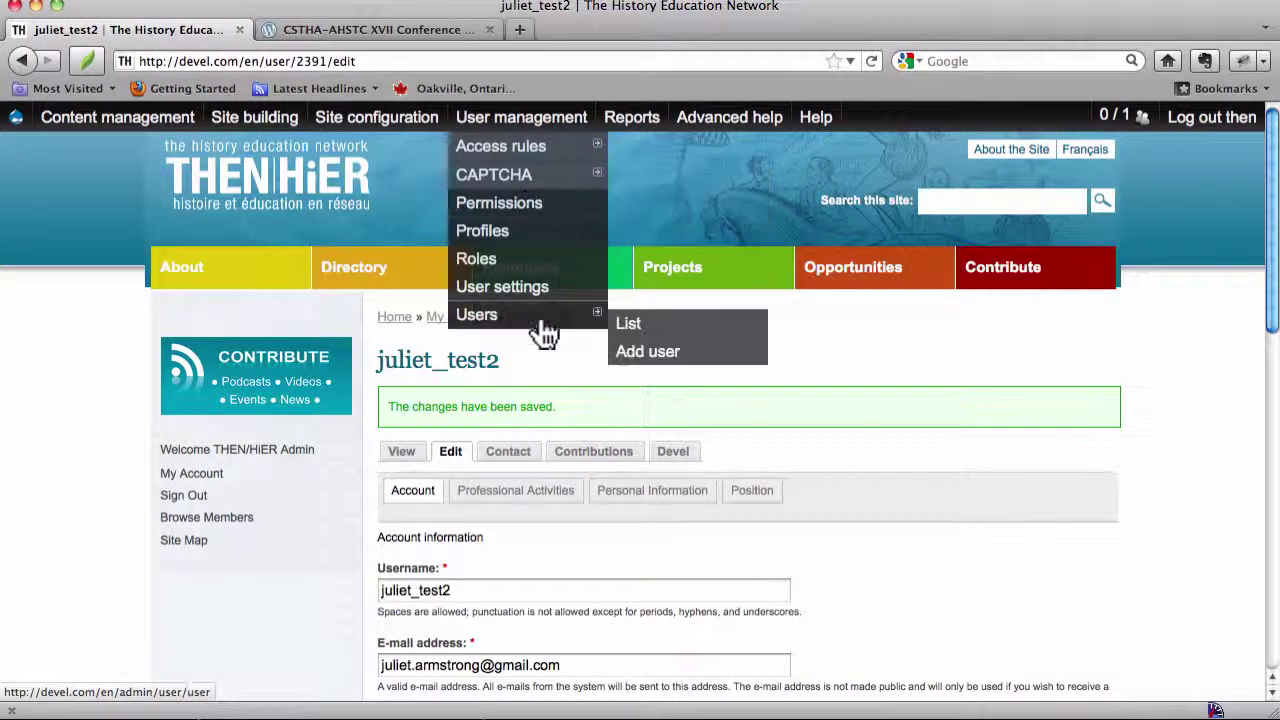
click(650, 324)
Edit juliet_test2, tick system administrator, untick blogger, and save
scroll(650, 330, down, 5)
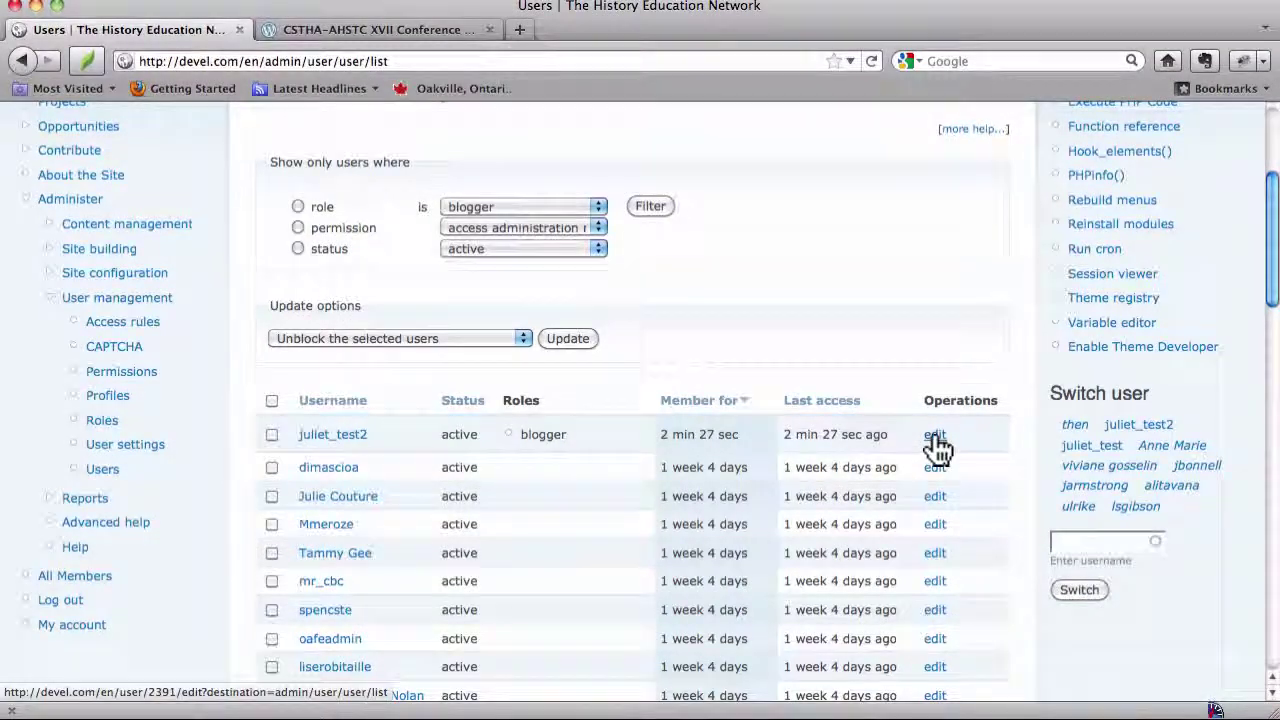
click(940, 440)
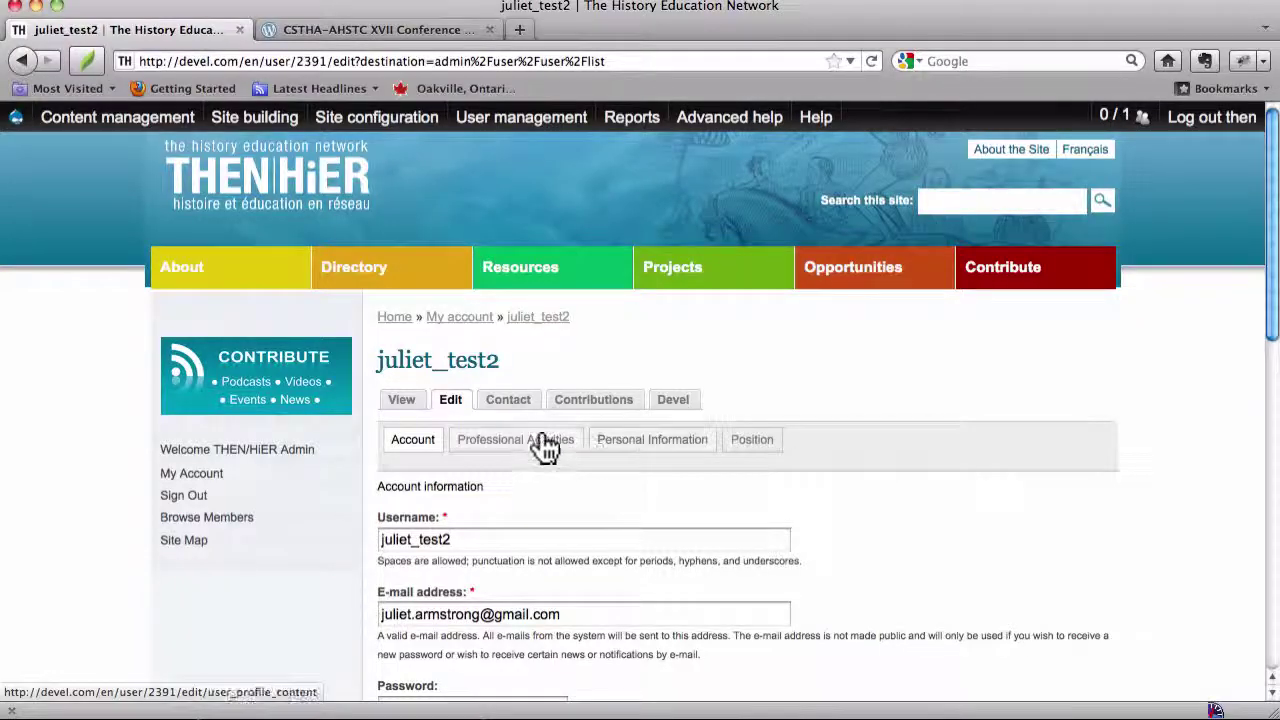
scroll(540, 440, down, 10)
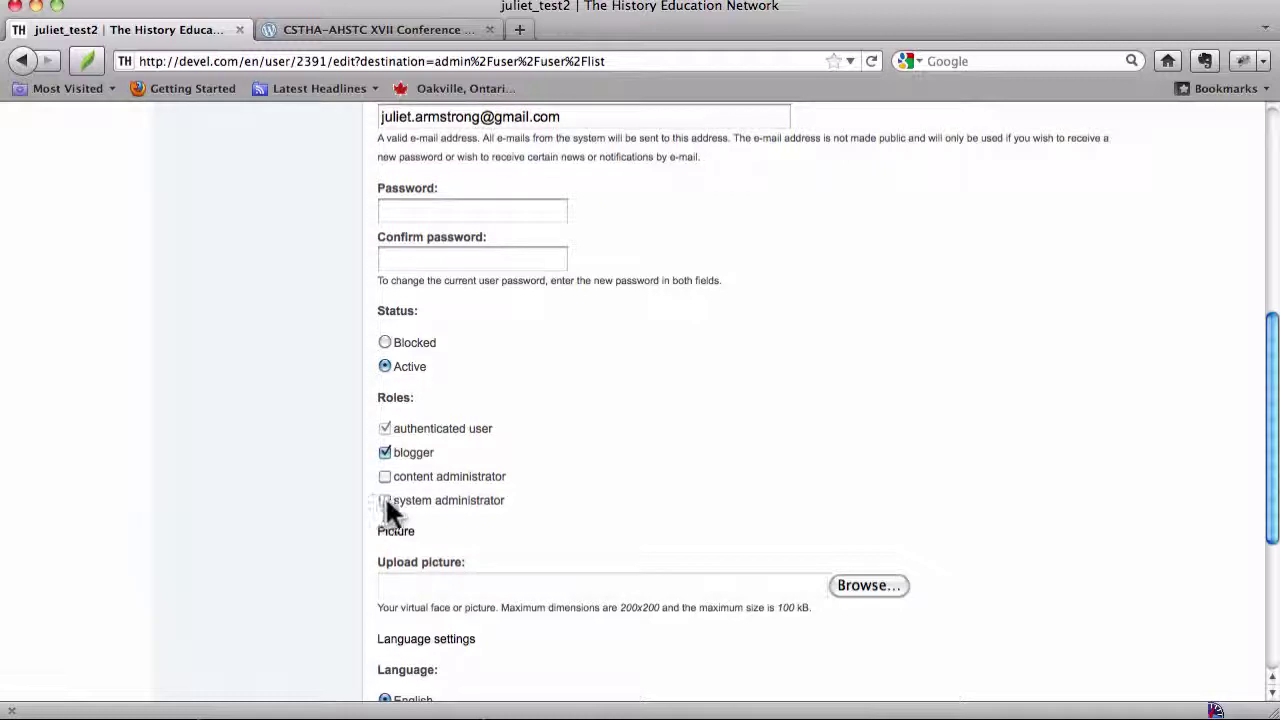
click(385, 500)
scroll(560, 470, down, 2)
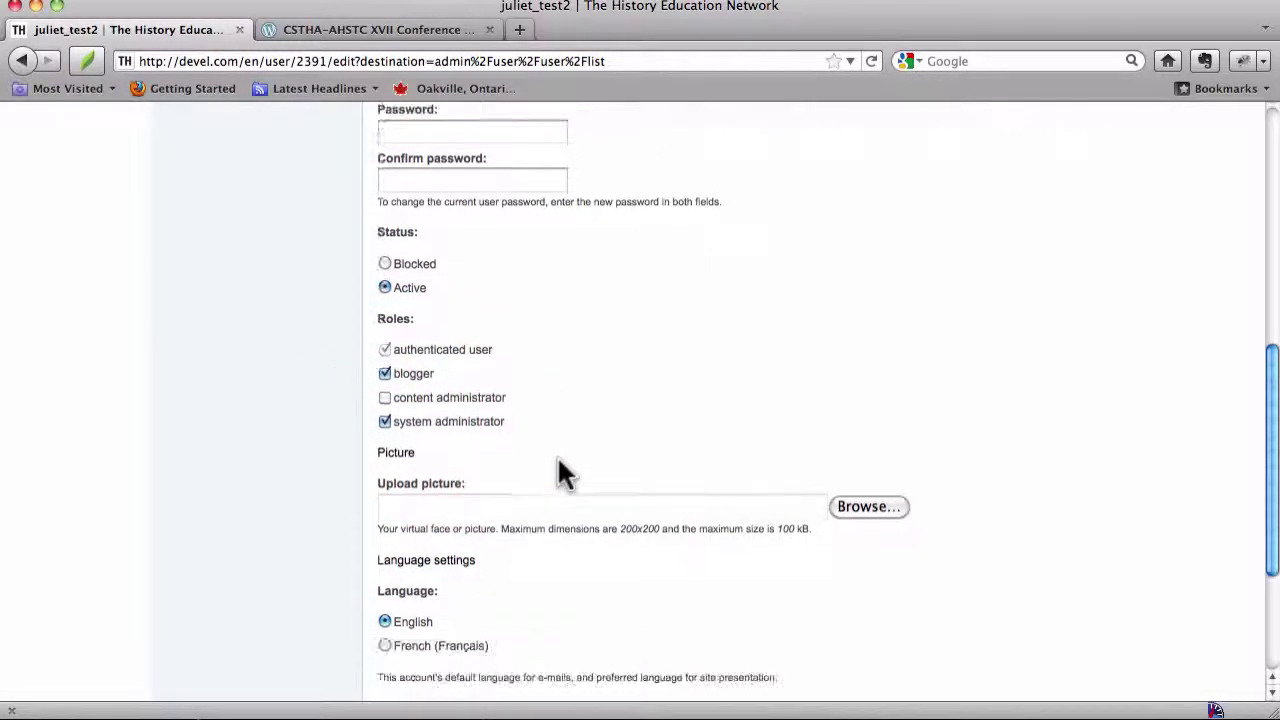
click(385, 370)
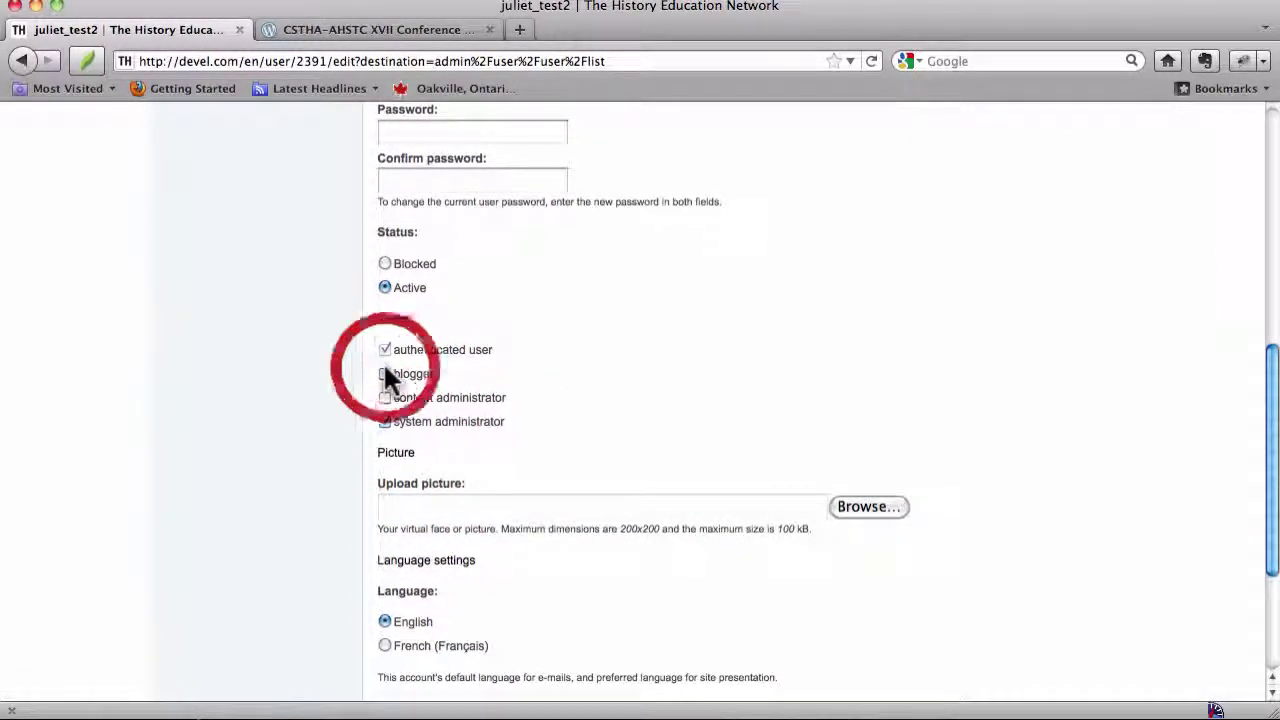
scroll(535, 365, down, 5)
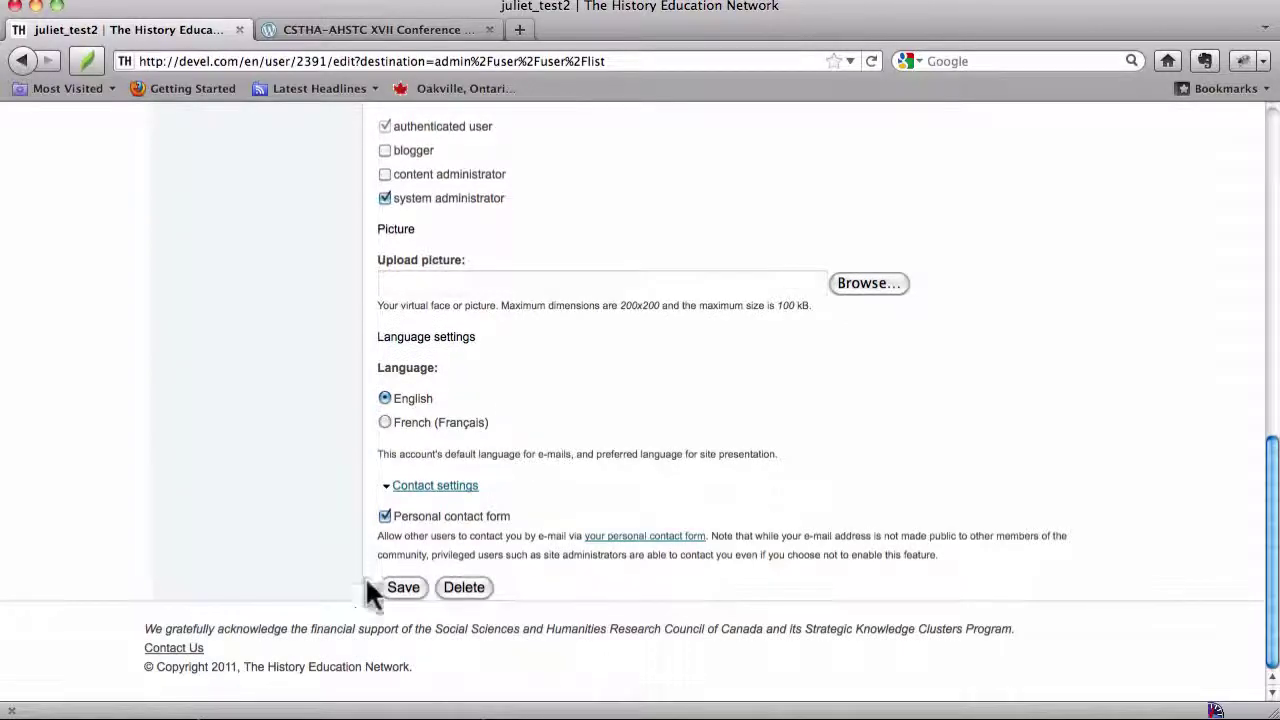
click(405, 588)
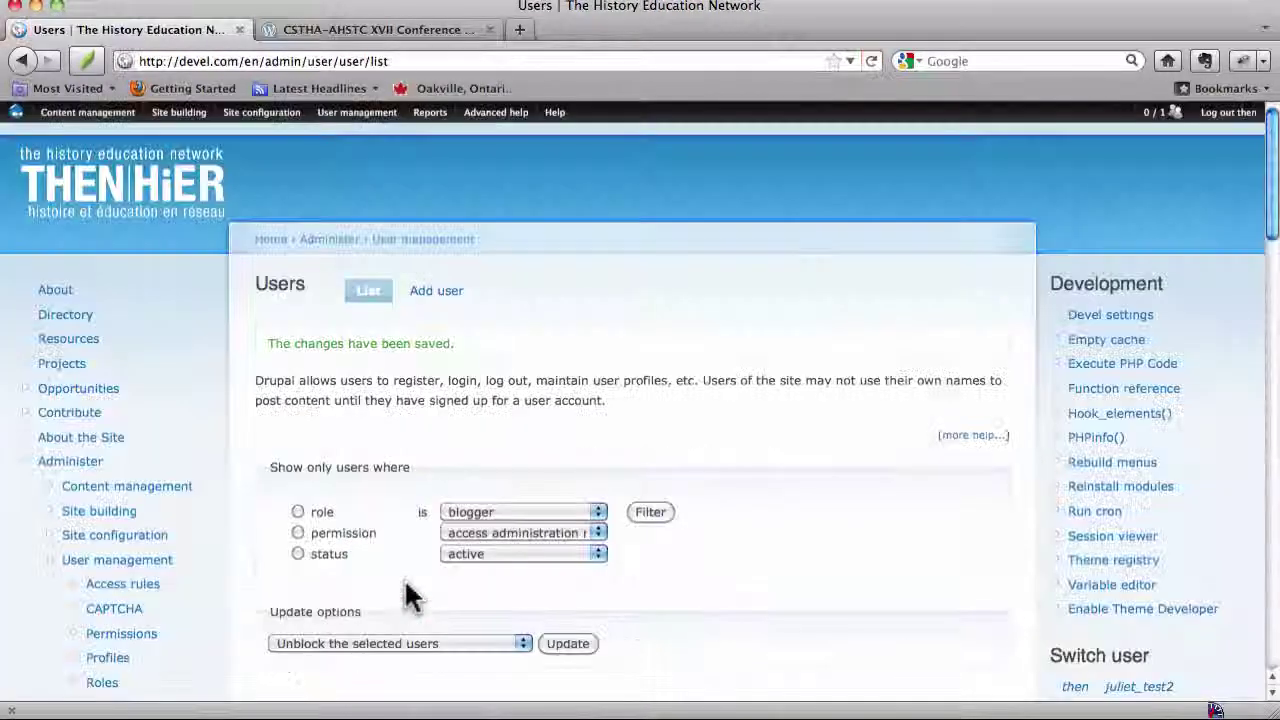
scroll(408, 594, down, 4)
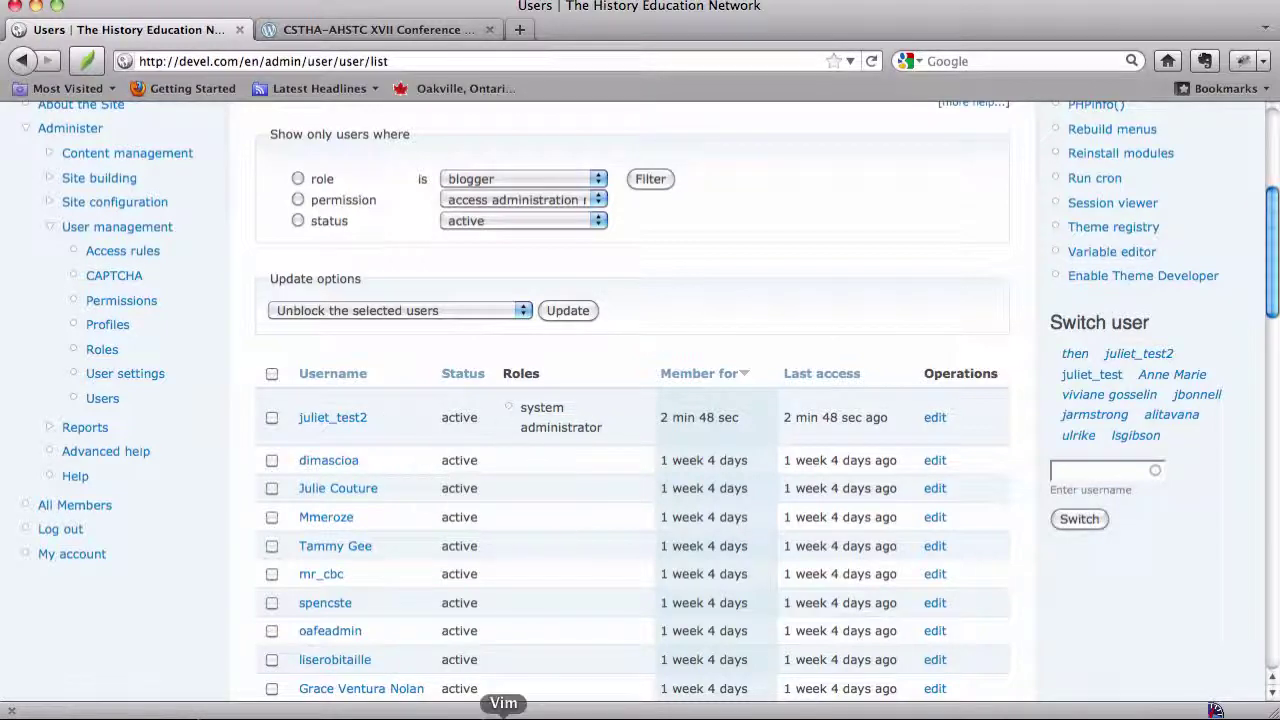
scroll(560, 560, up, 5)
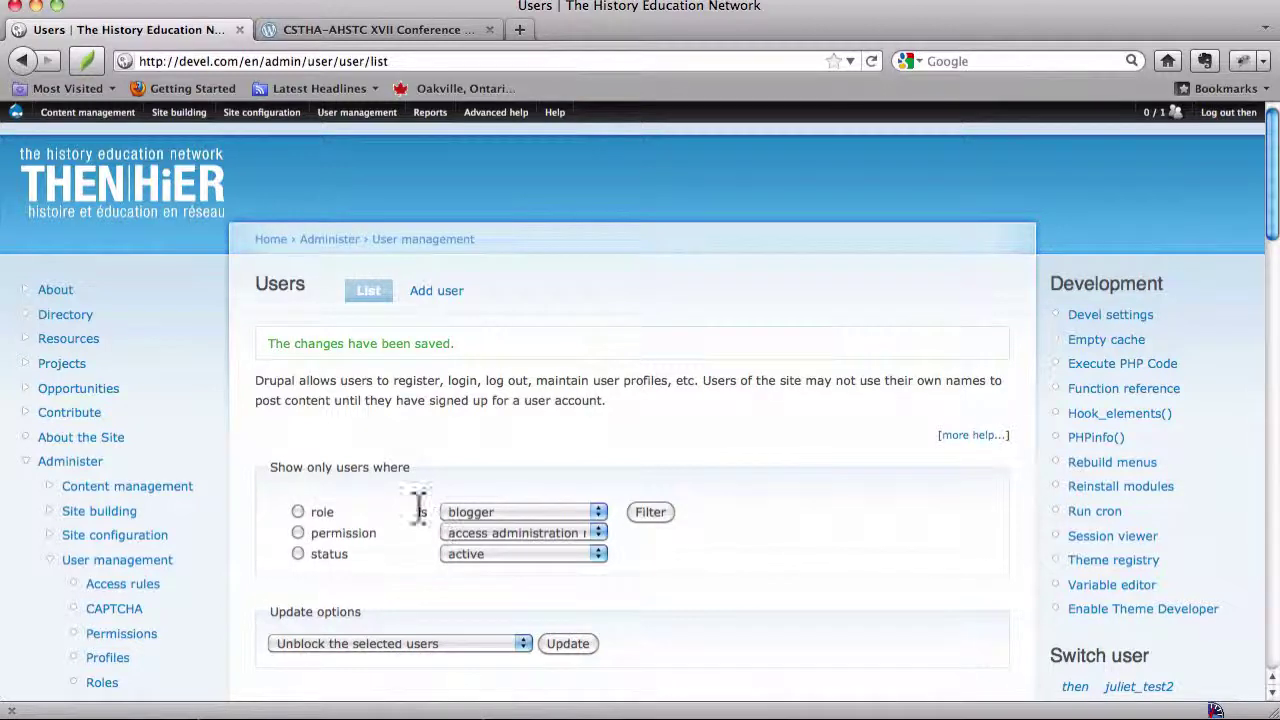
Replace the URL path with admin/ to load the Administer overview page
mouse_move(282, 108)
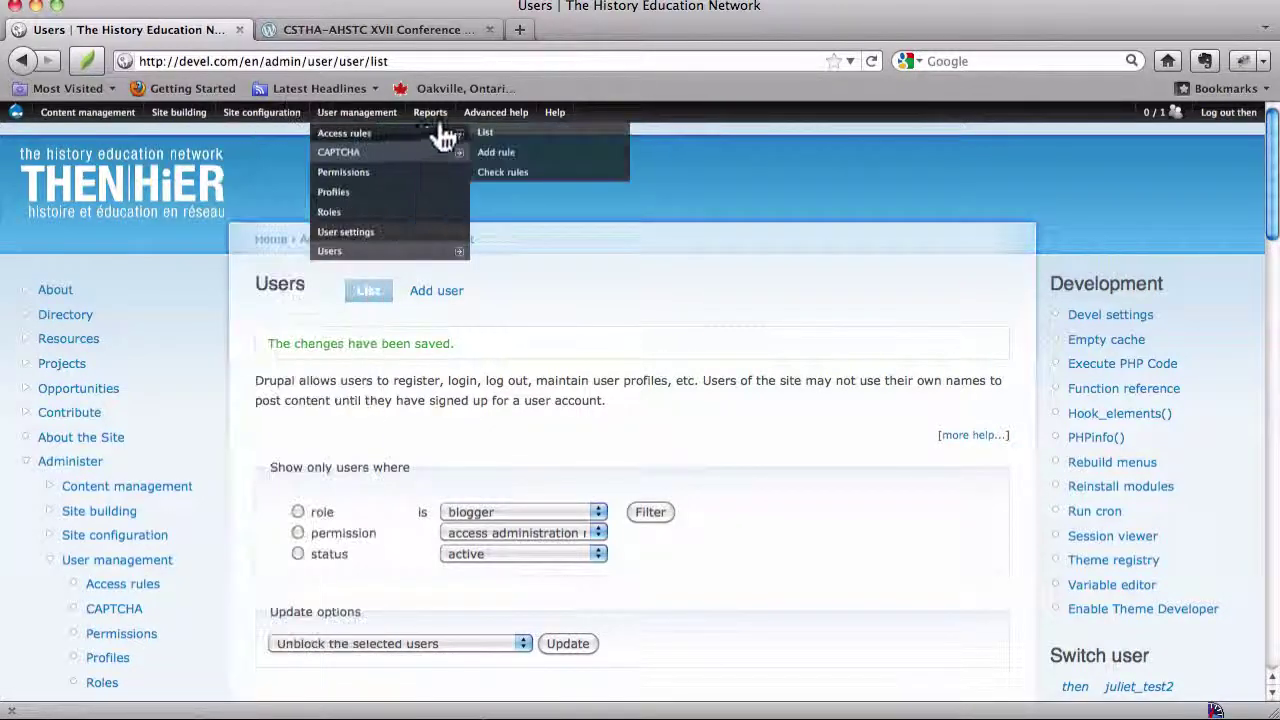
mouse_move(427, 150)
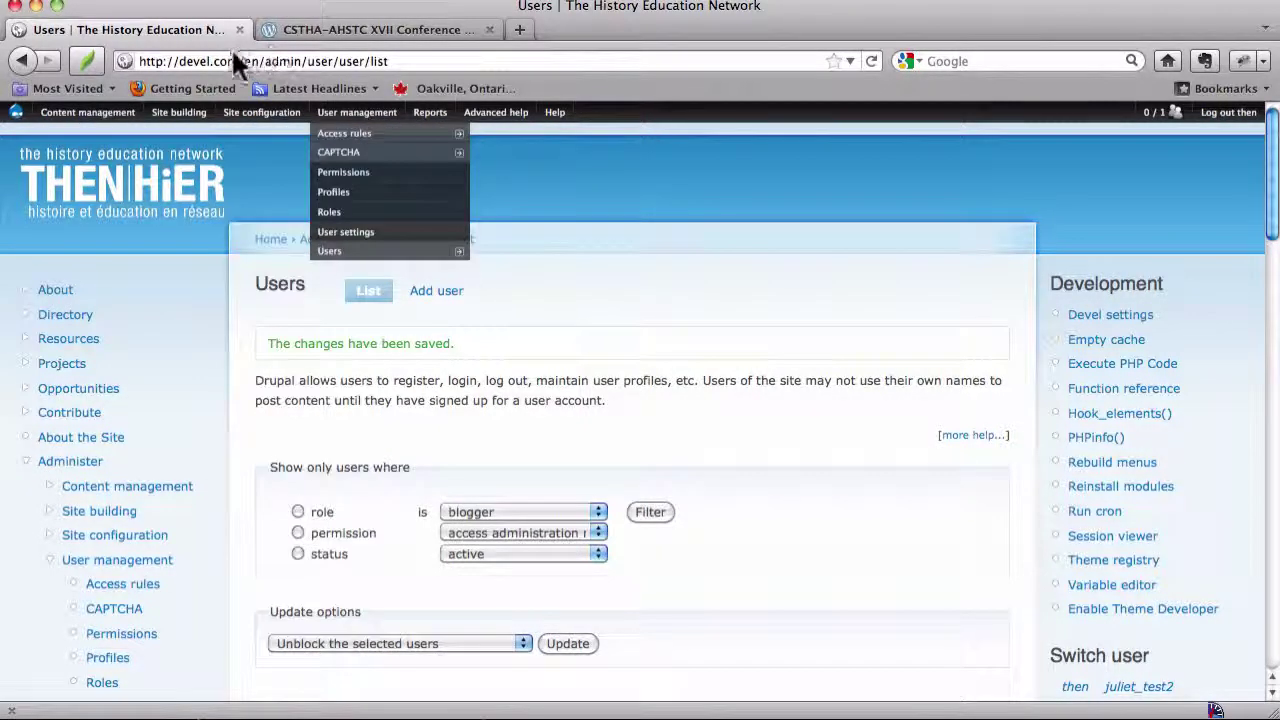
click(320, 57)
drag(244, 61, 388, 61)
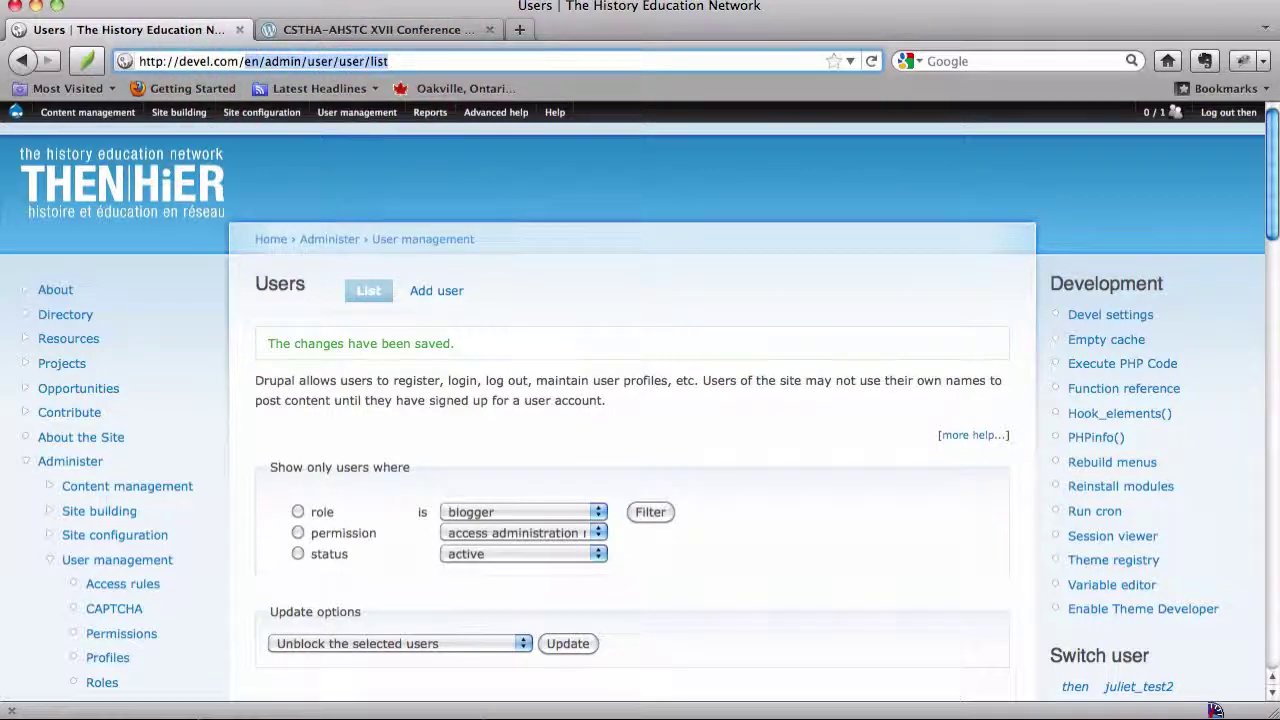
text(admin/)
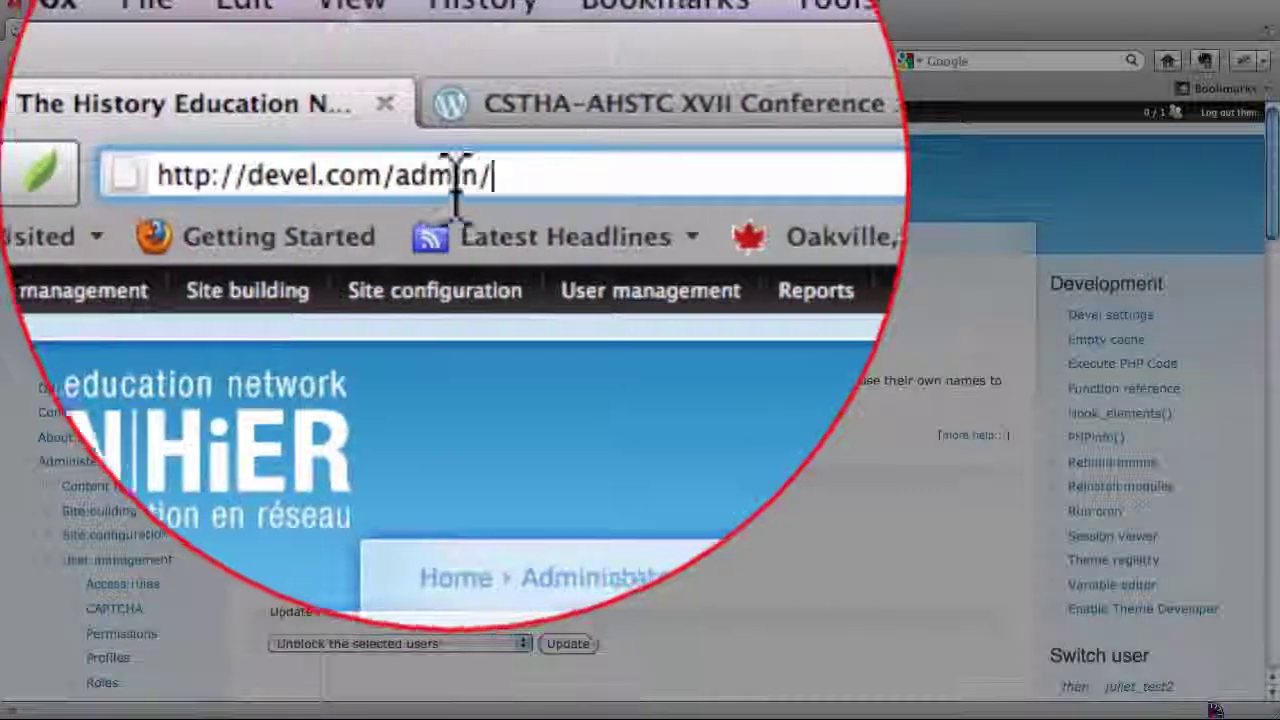
key(Return)
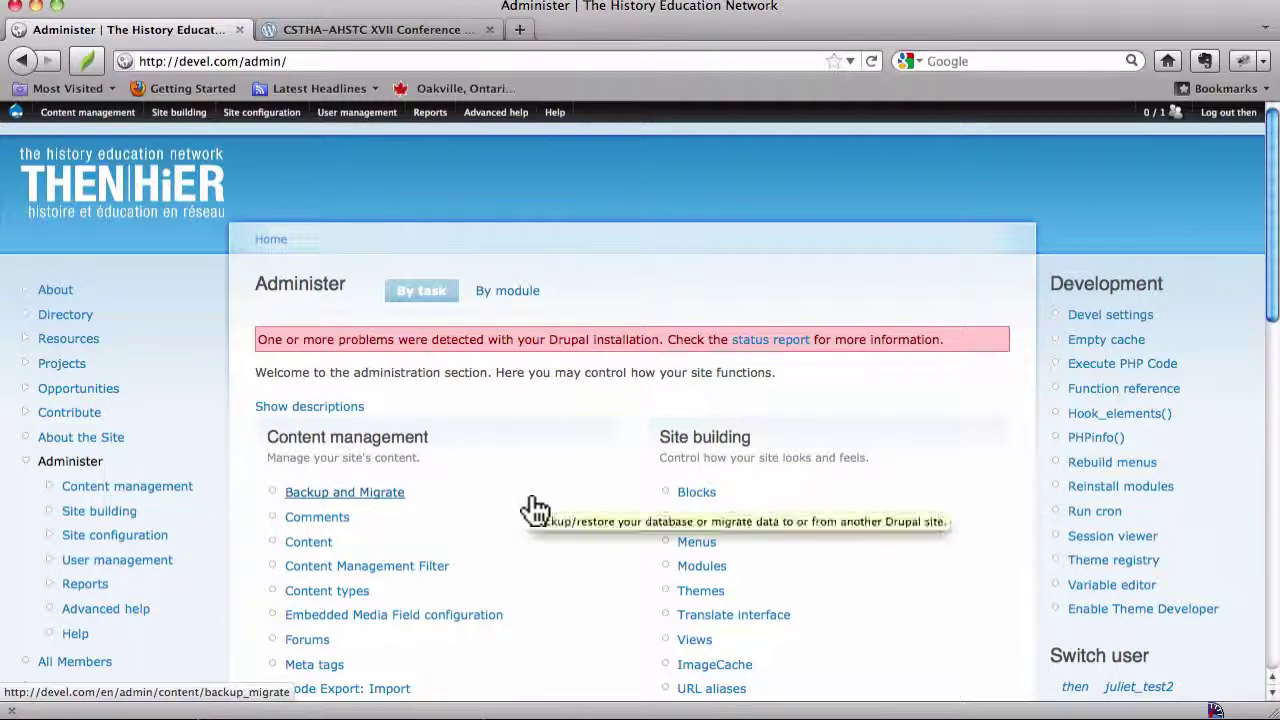
Go to User management > Users and check juliet_test2 is listed as an active system administrator
scroll(535, 510, down, 5)
scroll(535, 510, down, 4)
scroll(530, 511, up, 10)
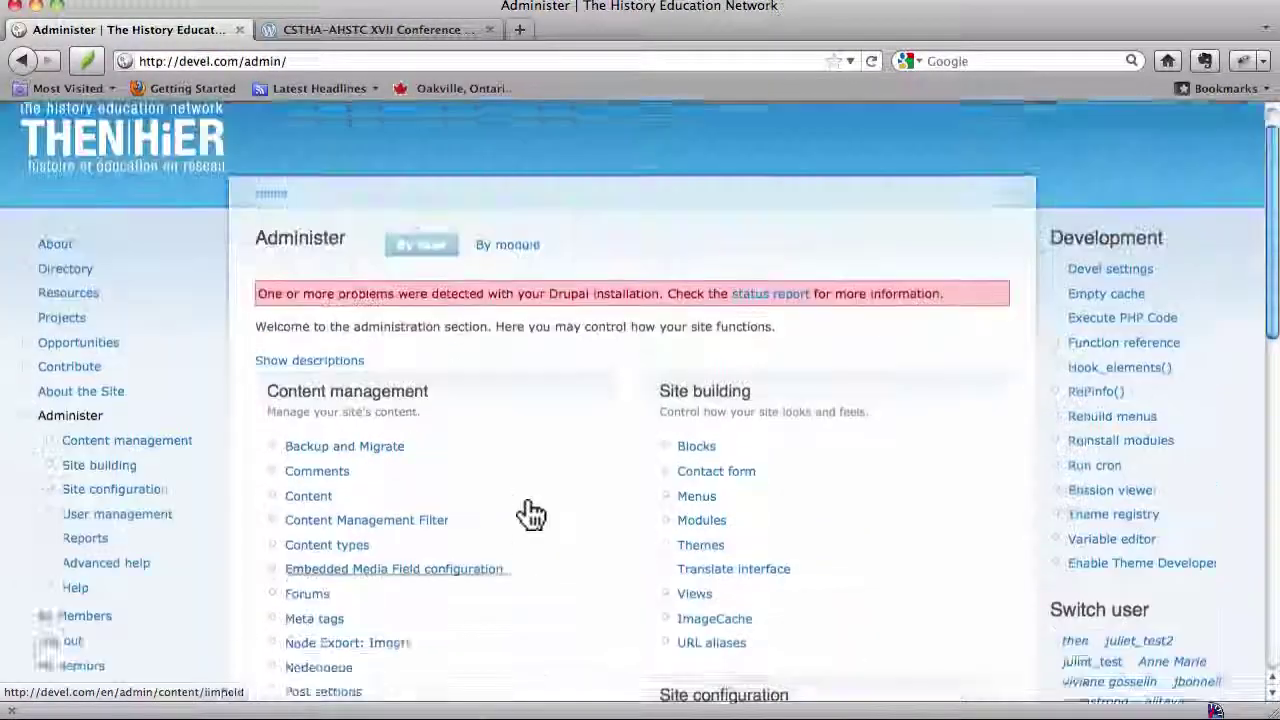
scroll(530, 513, down, 2)
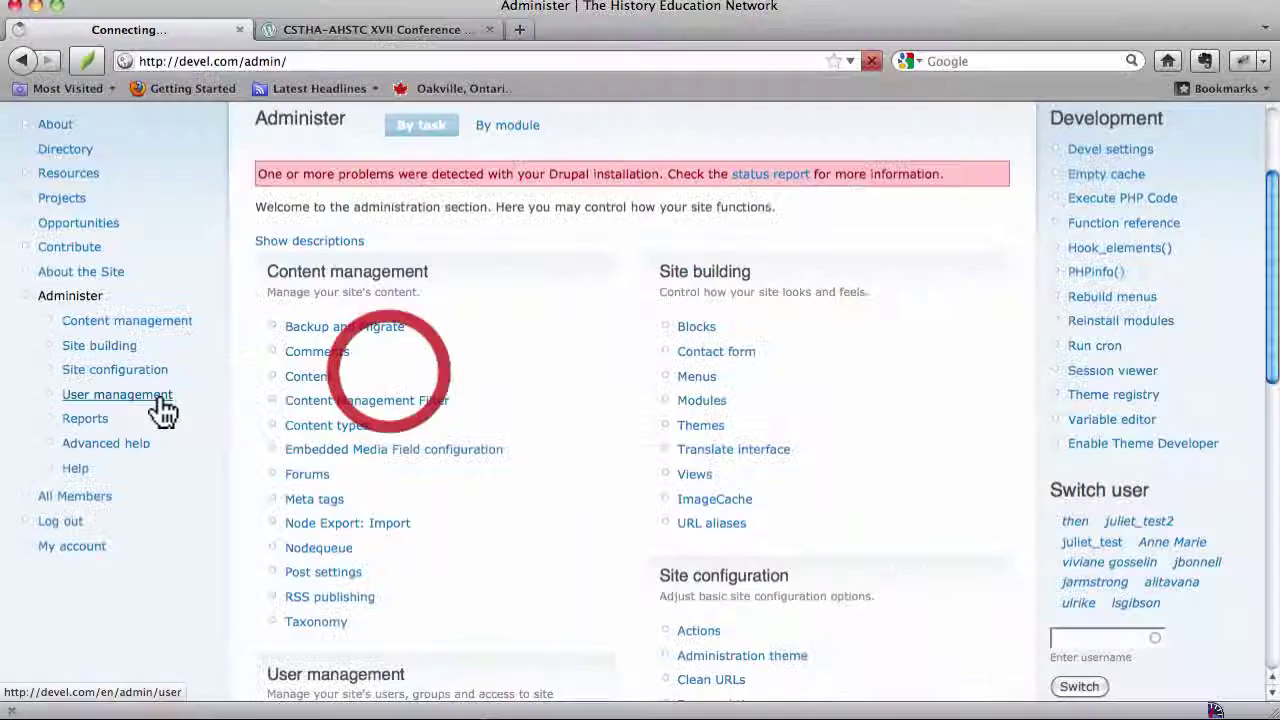
click(152, 402)
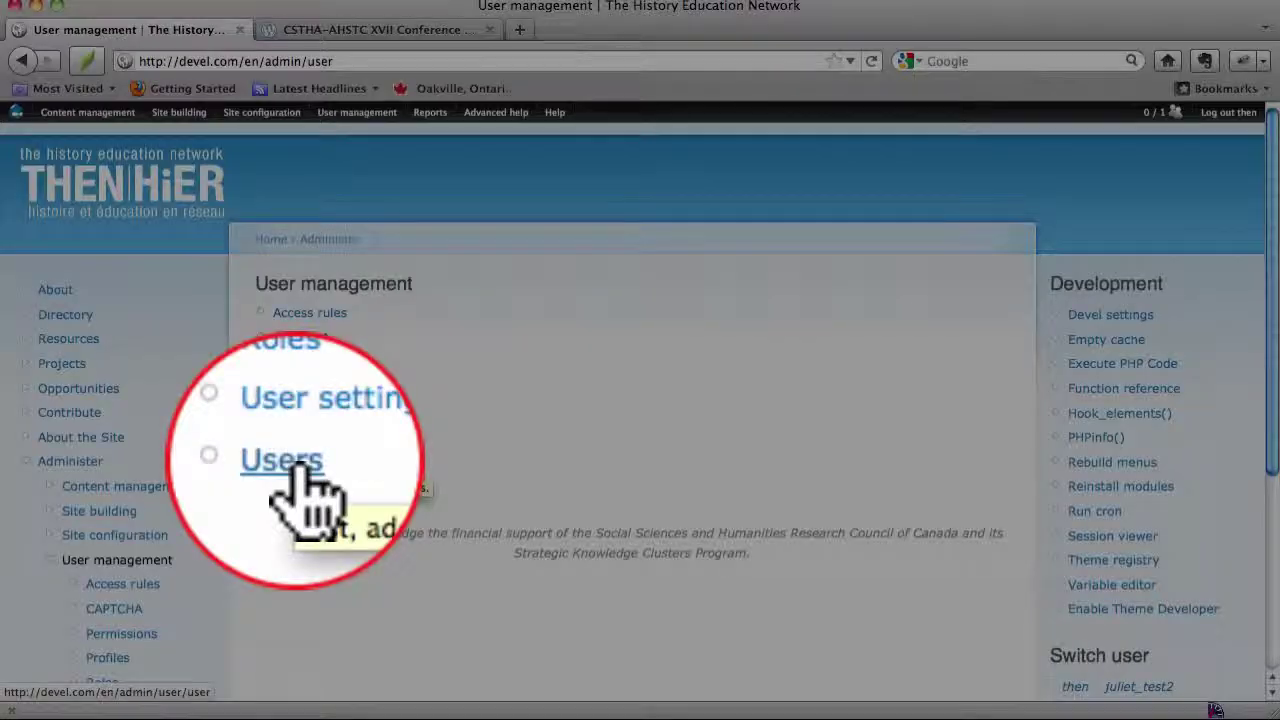
click(290, 462)
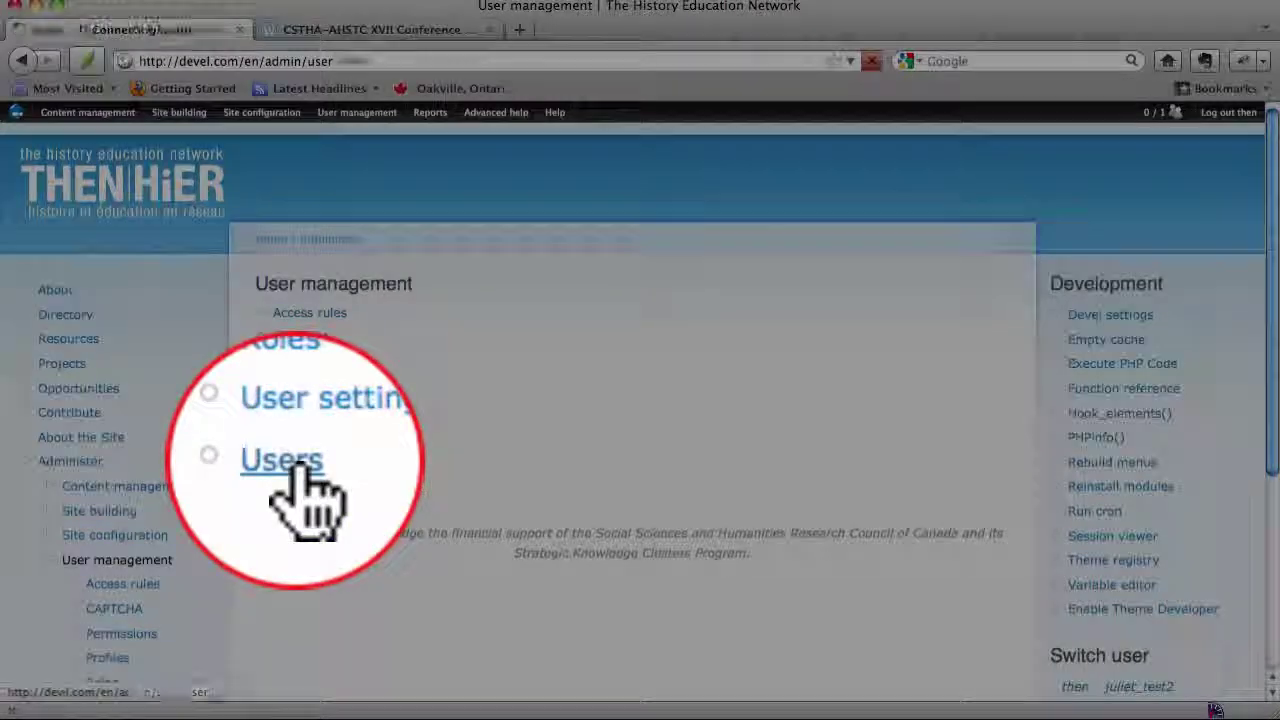
scroll(300, 468, down, 10)
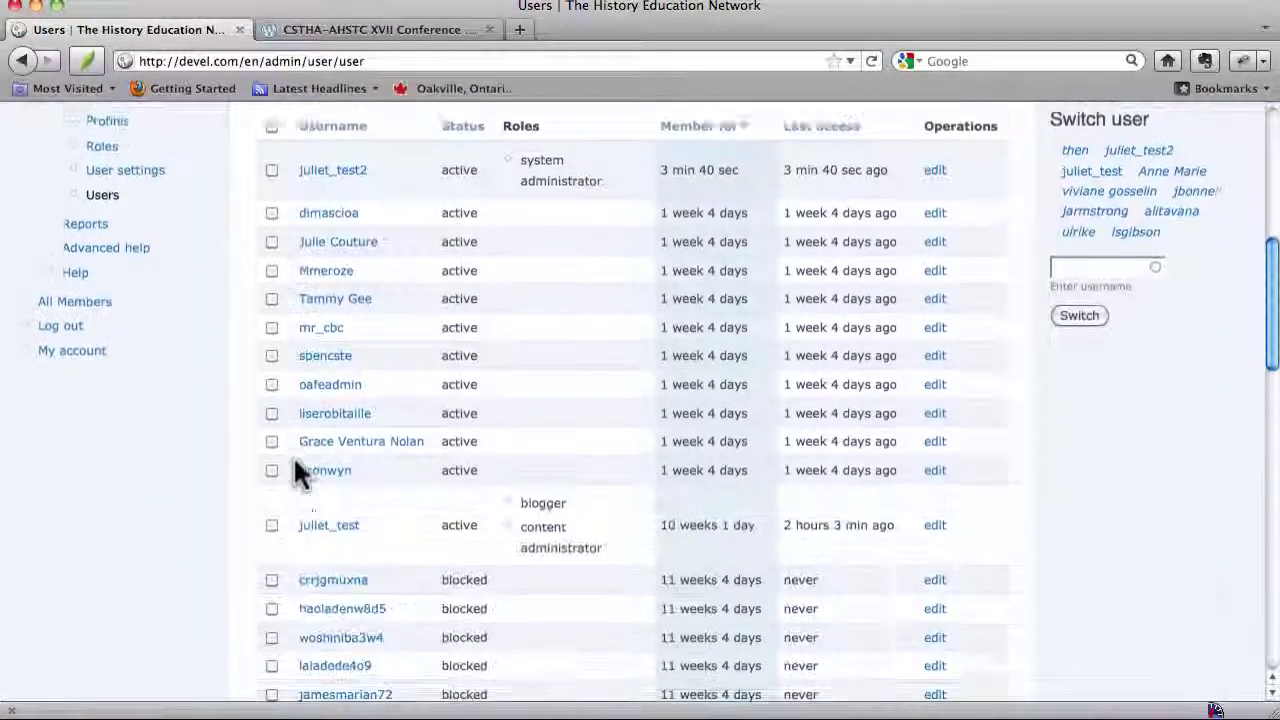
scroll(300, 470, up, 6)
scroll(300, 470, up, 4)
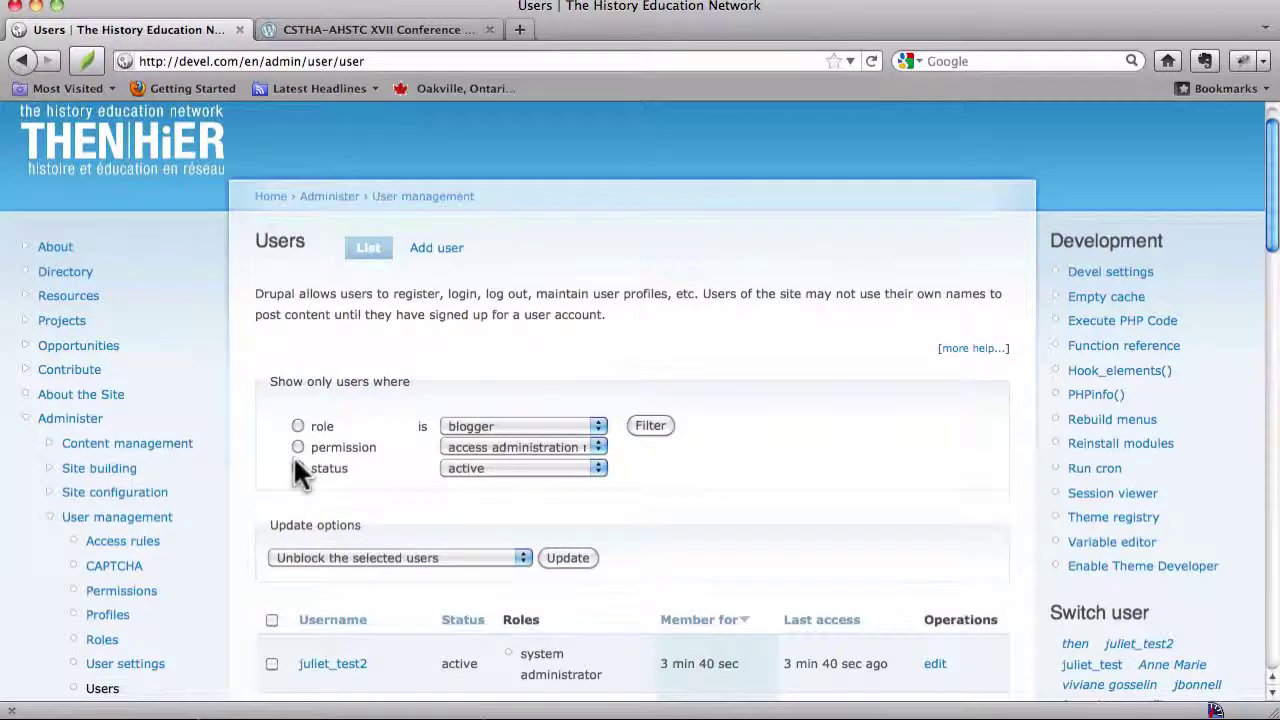
scroll(293, 470, down, 4)
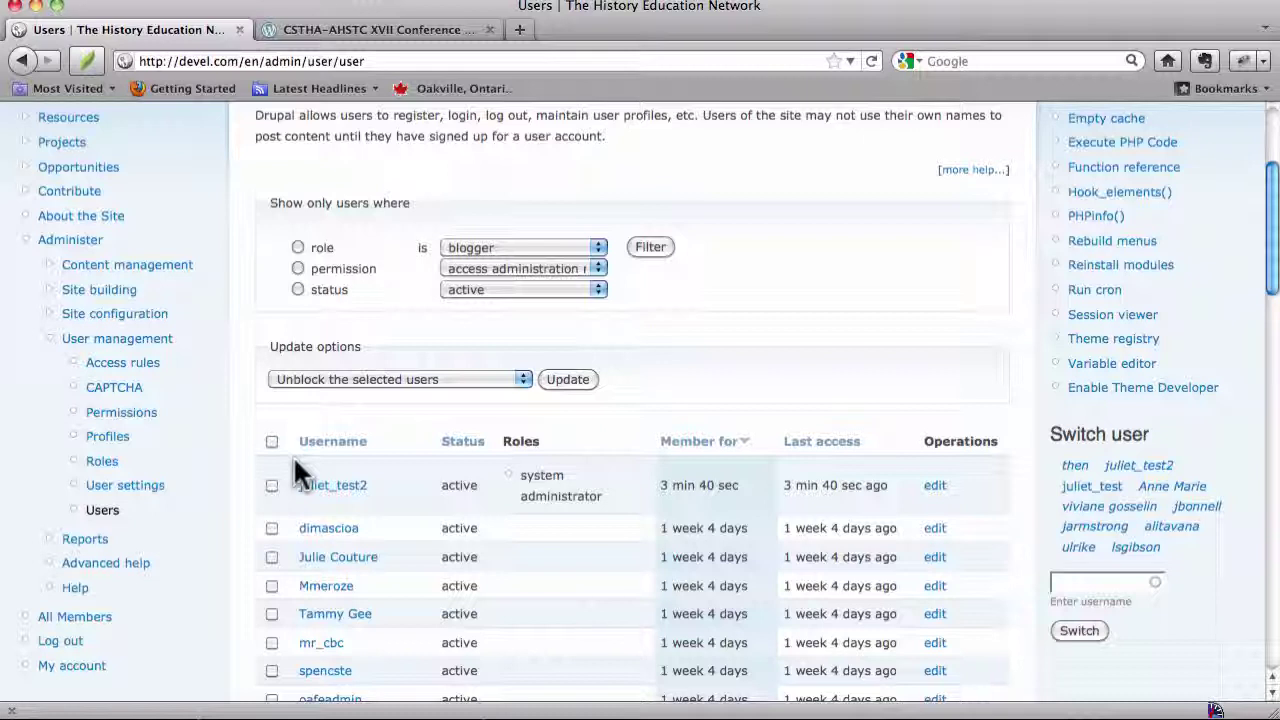
scroll(293, 456, up, 5)
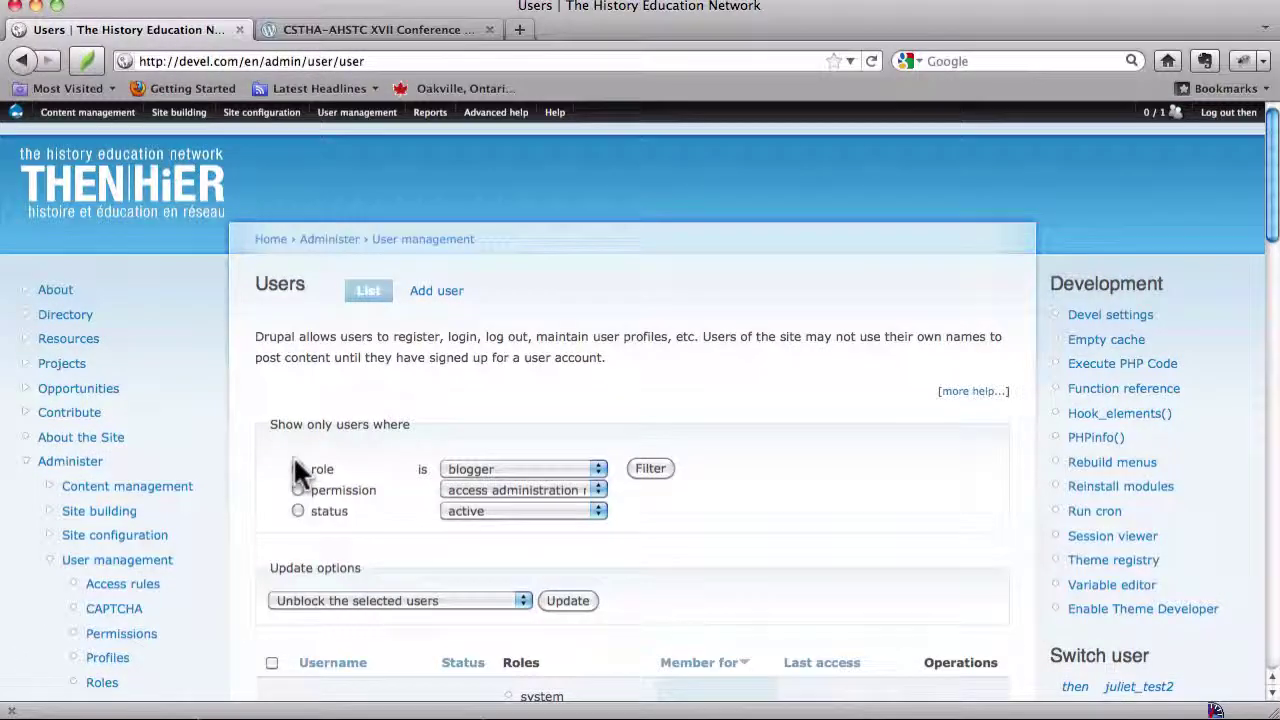